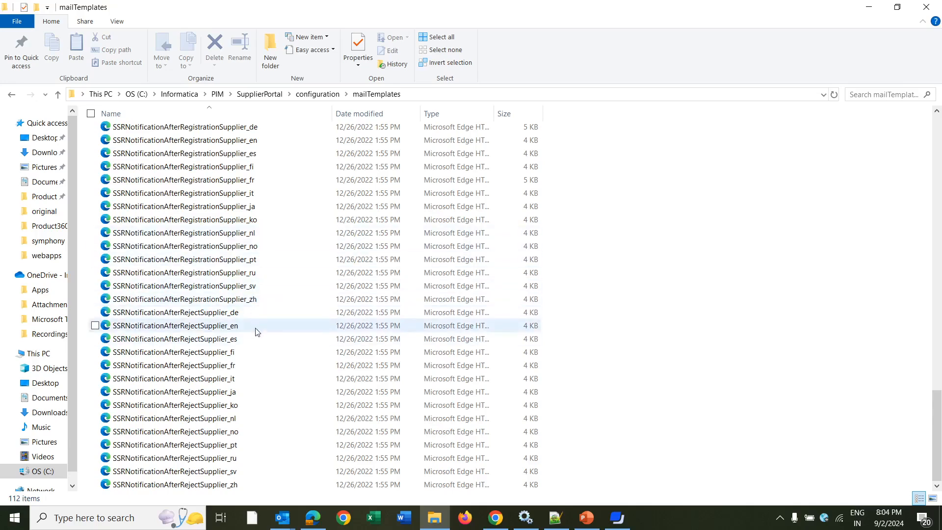
# Open the SSRNotificationAfterRejectSupplier_en template from the mailTemplates folder in Notepad++ for editing.
pyautogui.click(239, 329)
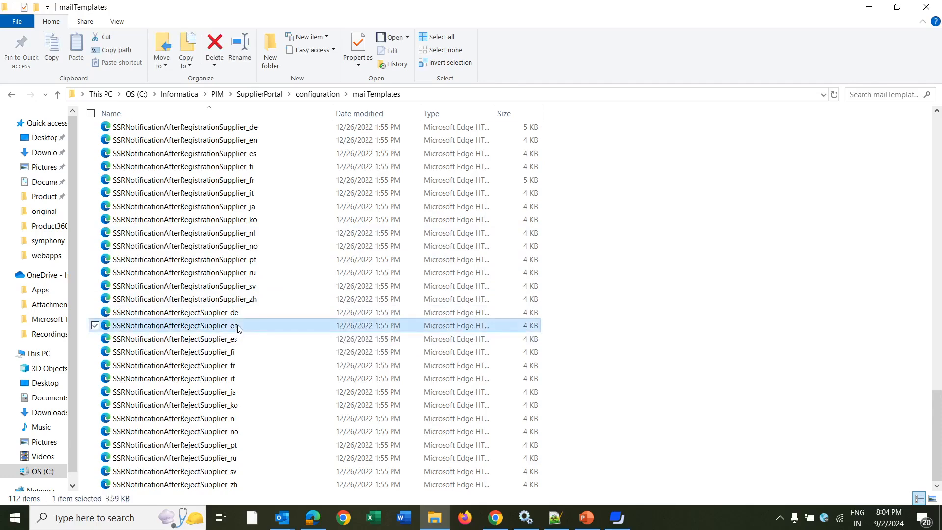
pyautogui.rightClick(239, 327)
pyautogui.click(319, 148)
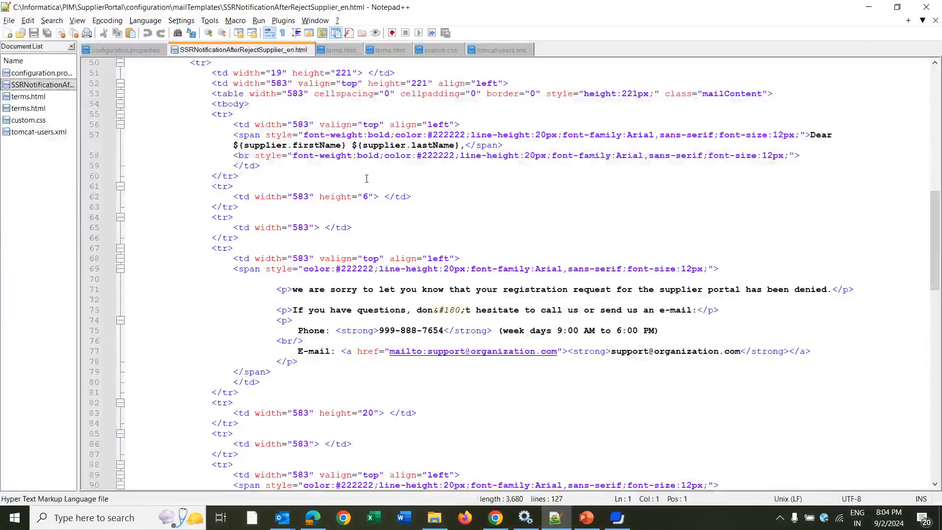
# Replace the denial sentence on line 71 of the rejection template with "Your request has been denied".
pyautogui.moveTo(292, 289); pyautogui.dragTo(832, 291)
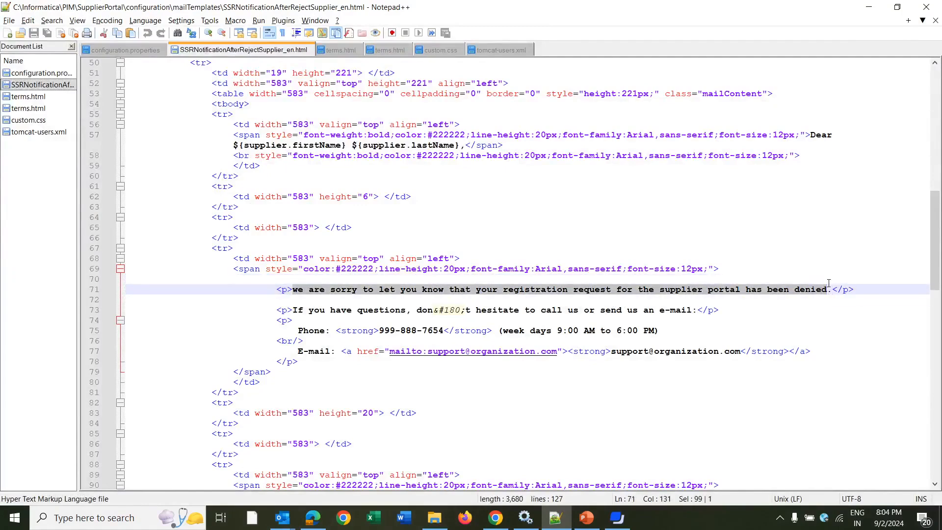
pyautogui.press('Delete')
pyautogui.write('Your req')
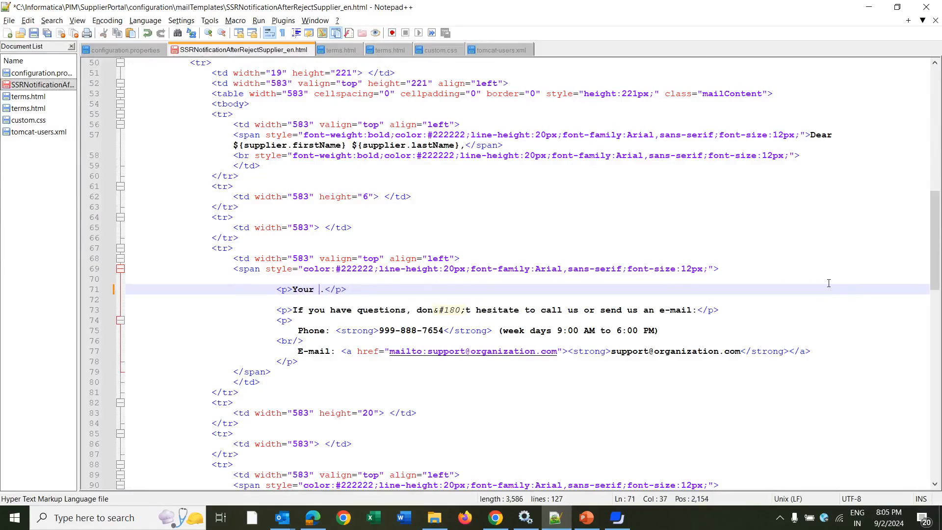
pyautogui.write('uest has bee')
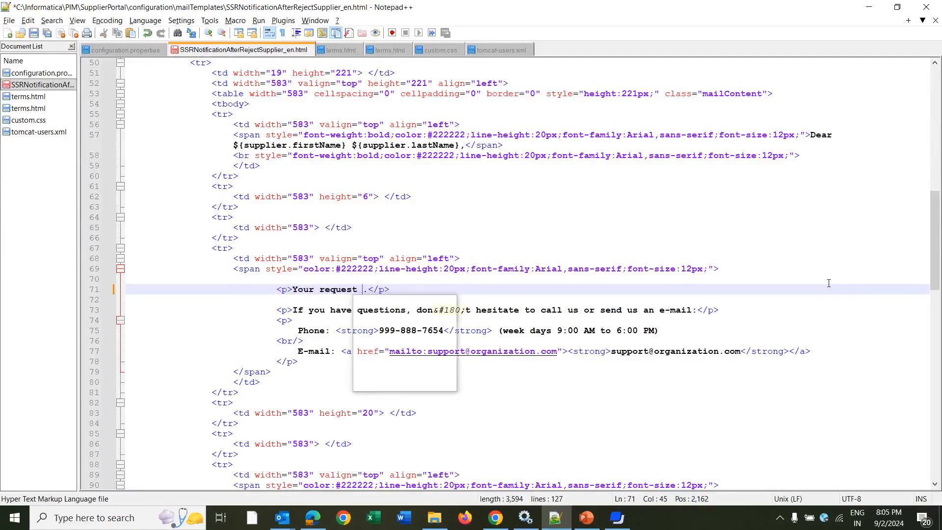
pyautogui.write('en de')
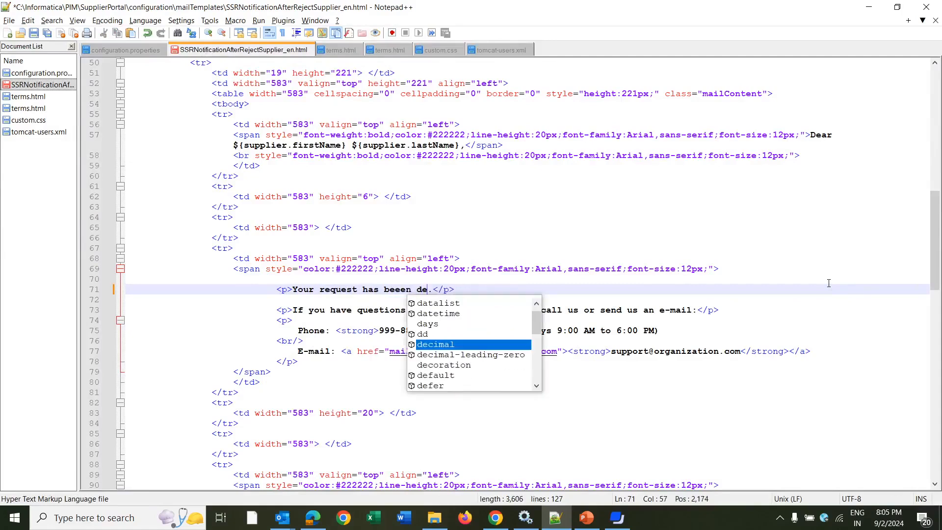
pyautogui.write('nied')
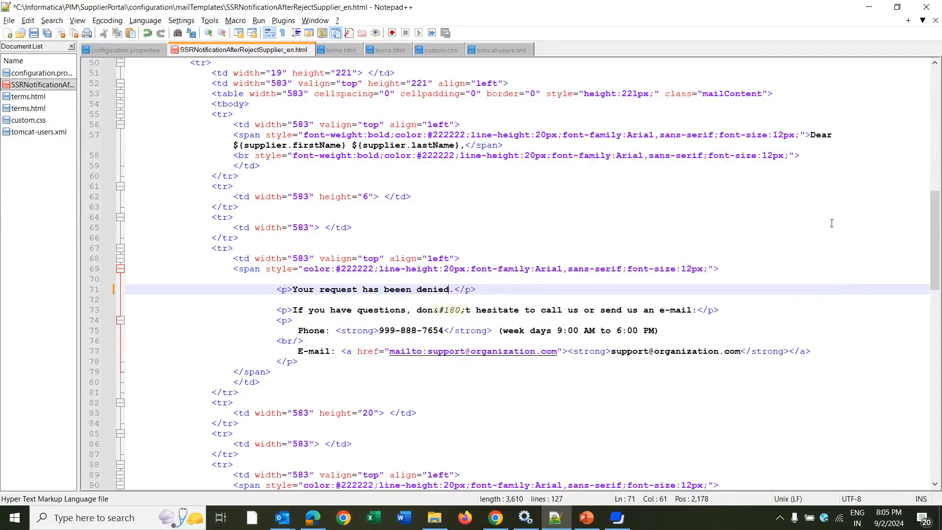
pyautogui.click(402, 286)
pyautogui.press('BackSpace')
# Replace the displayed support e-mail address on line 77 with the test contact address and save the template.
pyautogui.scroll(-1, 586, 280)
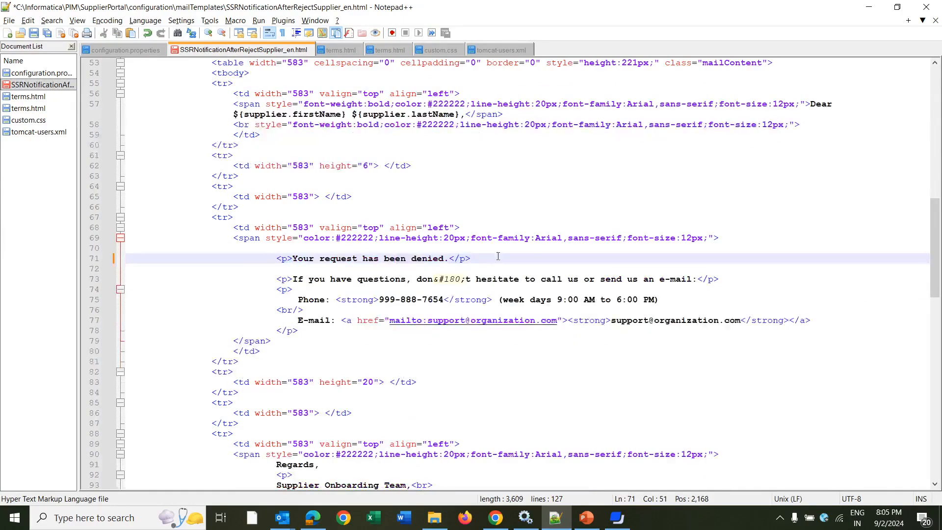
pyautogui.write('test@informatica')
pyautogui.hotkey('ctrl', 's')
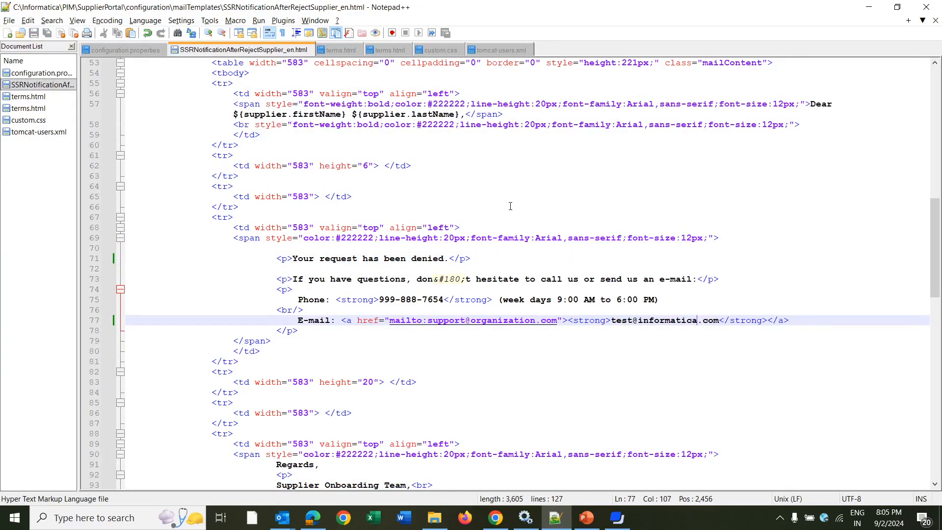
# Restart the Informatica PIM - Supplier Portal service in Services, refresh the service list and minimize the window.
pyautogui.click(526, 517)
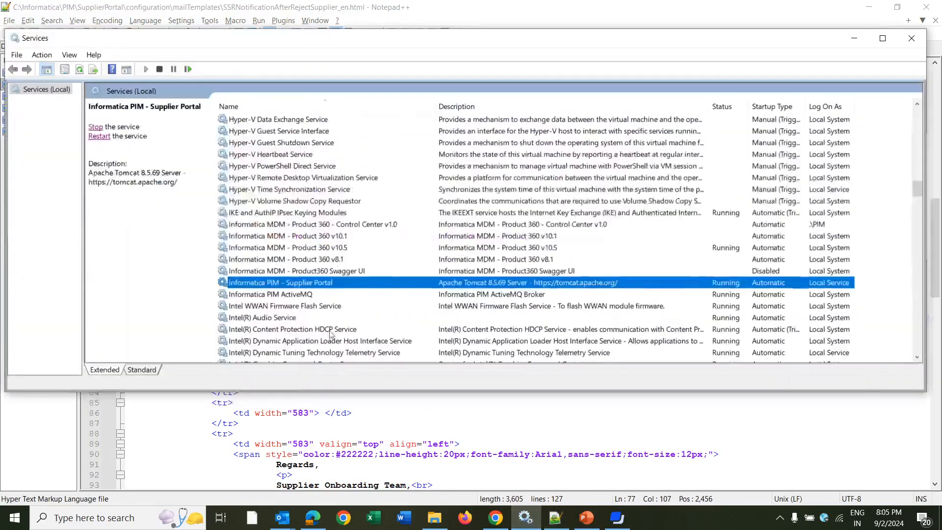
pyautogui.click(101, 136)
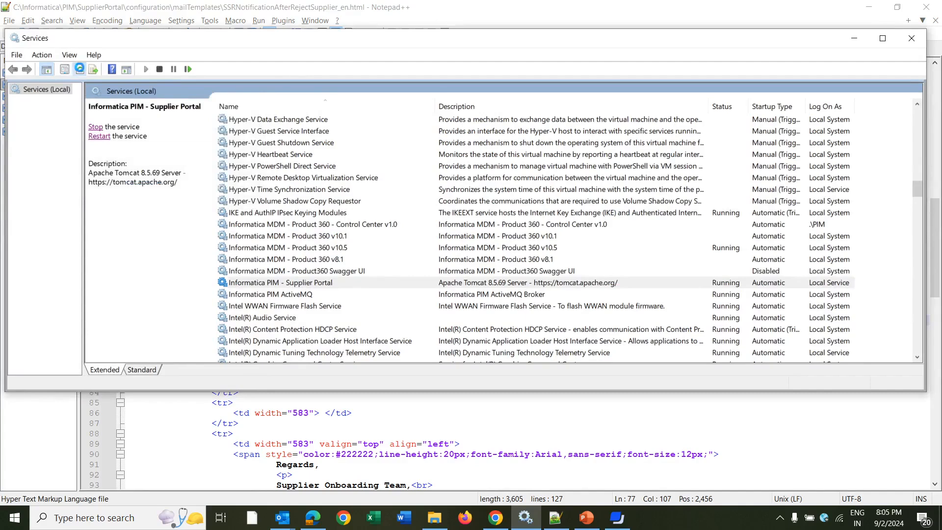
pyautogui.click(81, 71)
pyautogui.click(854, 38)
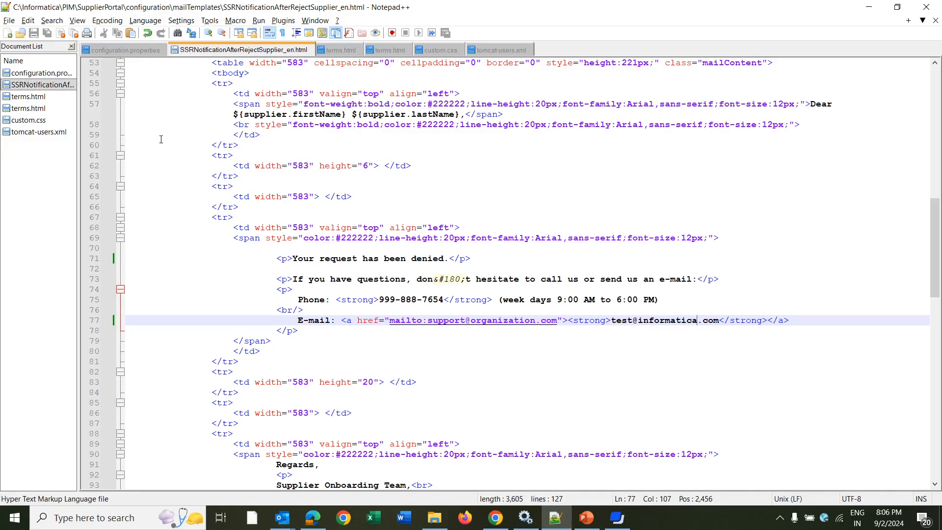
# Review the mail server settings in configuration.properties.
pyautogui.click(140, 53)
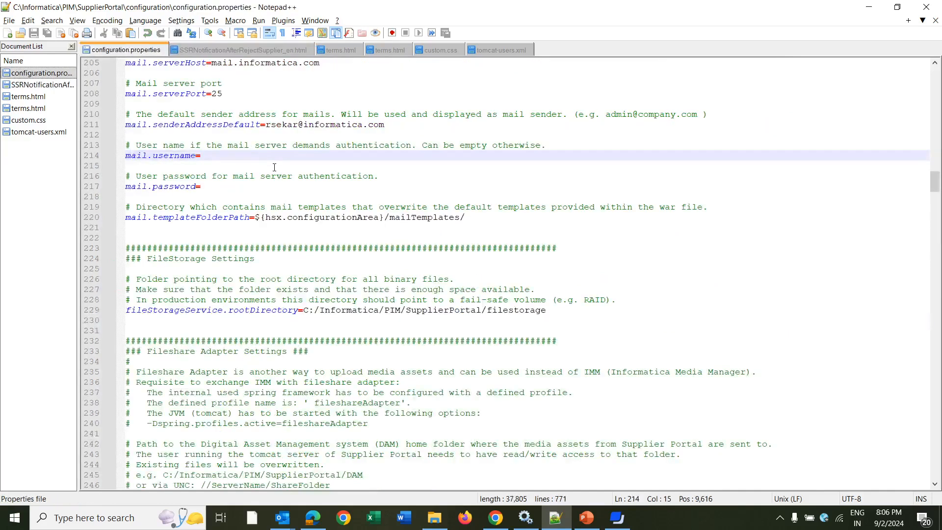
# Switch to the Supplier Portal in Chrome and register organization Fashion Catalog with the contact's name, e-mail and password, agreeing to the terms.
pyautogui.hotkey('alt', 'Tab')
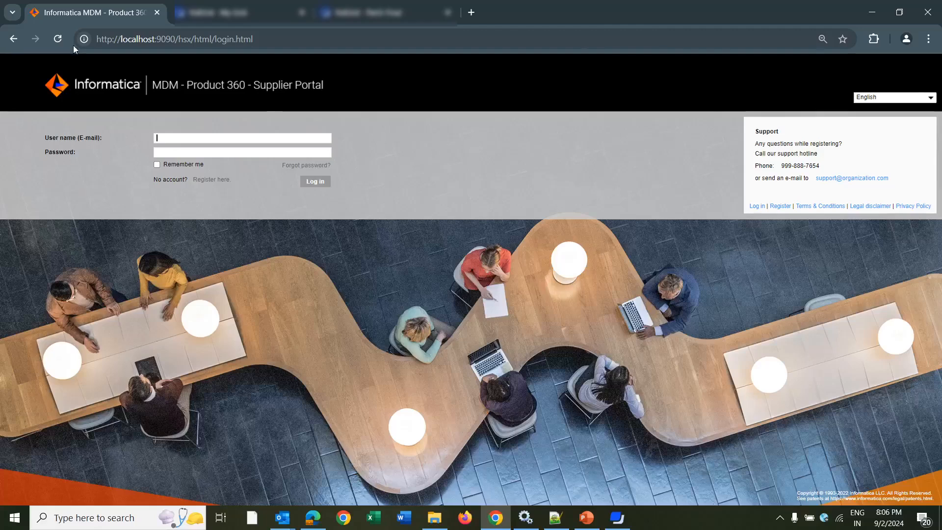
pyautogui.click(61, 39)
pyautogui.click(199, 180)
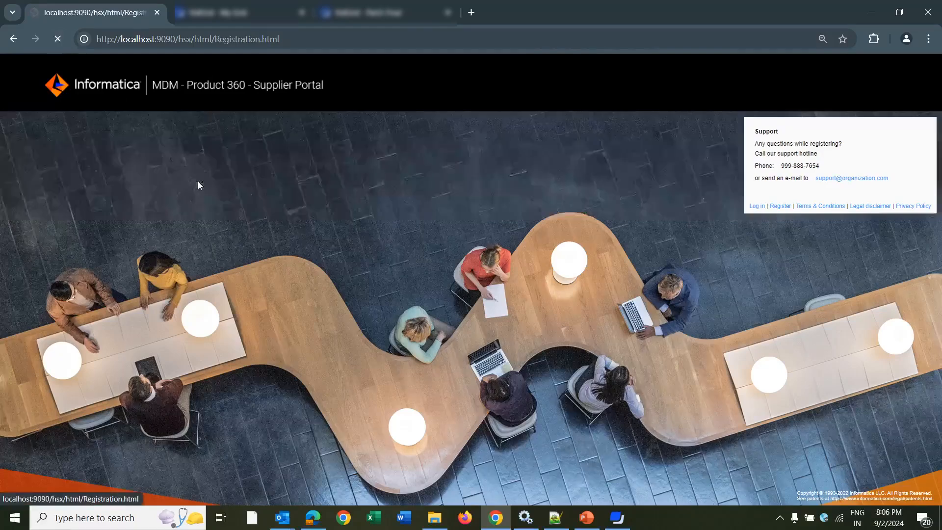
pyautogui.click(178, 167)
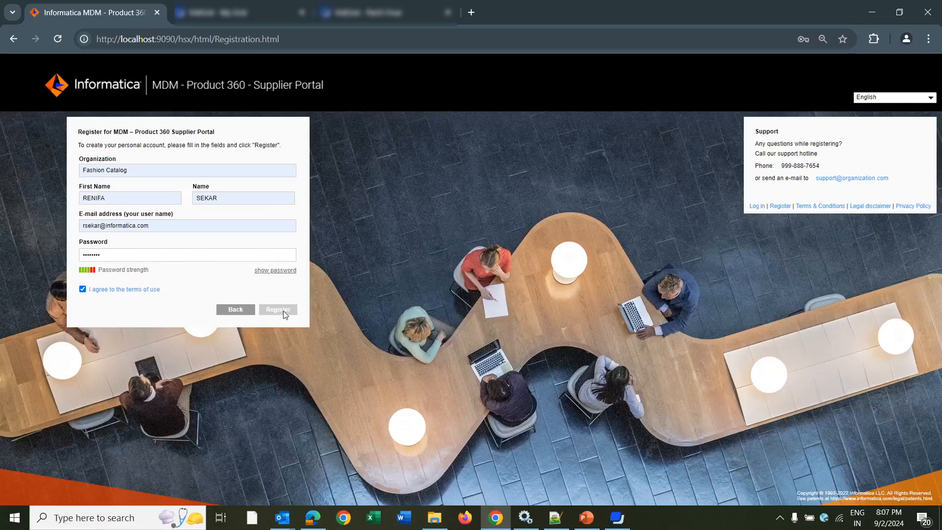
pyautogui.click(284, 313)
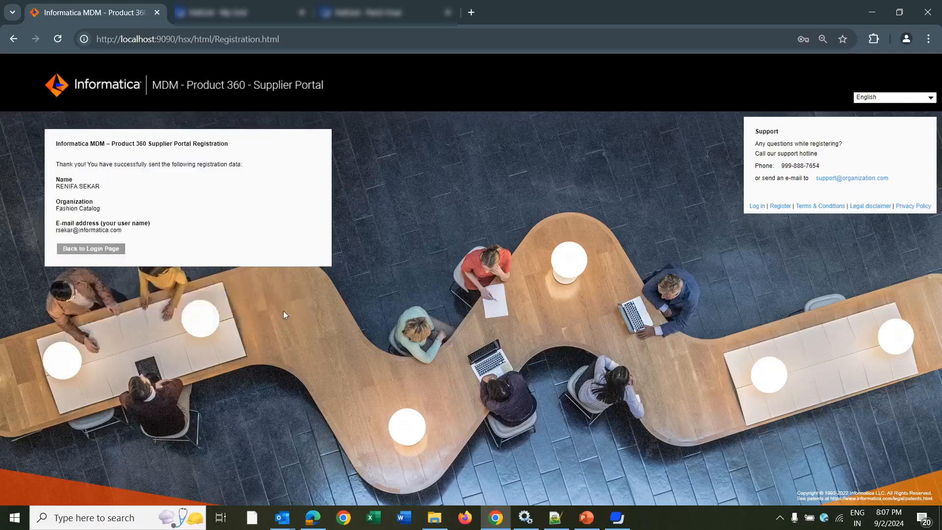
# Return to the login page, log in as rest with the account password, and dismiss the saved-passwords warning.
pyautogui.click(86, 249)
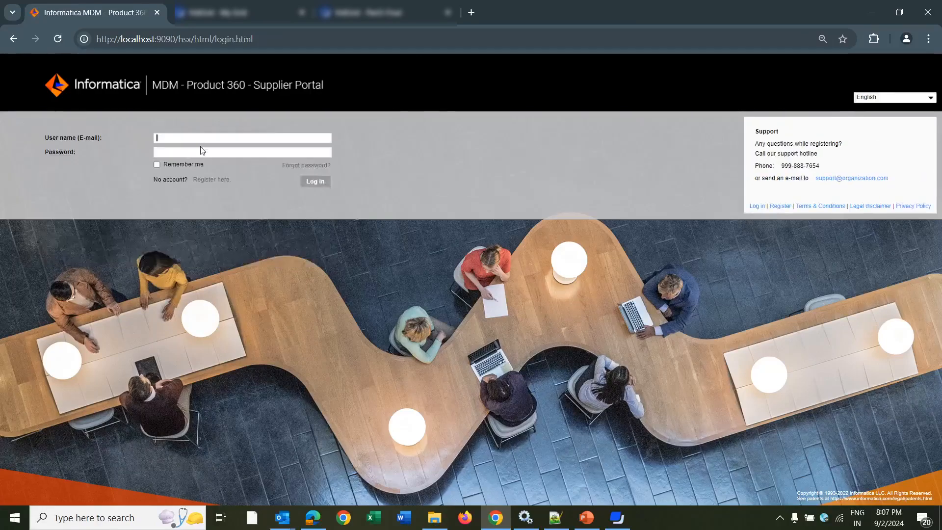
pyautogui.write('rest')
pyautogui.press('Tab')
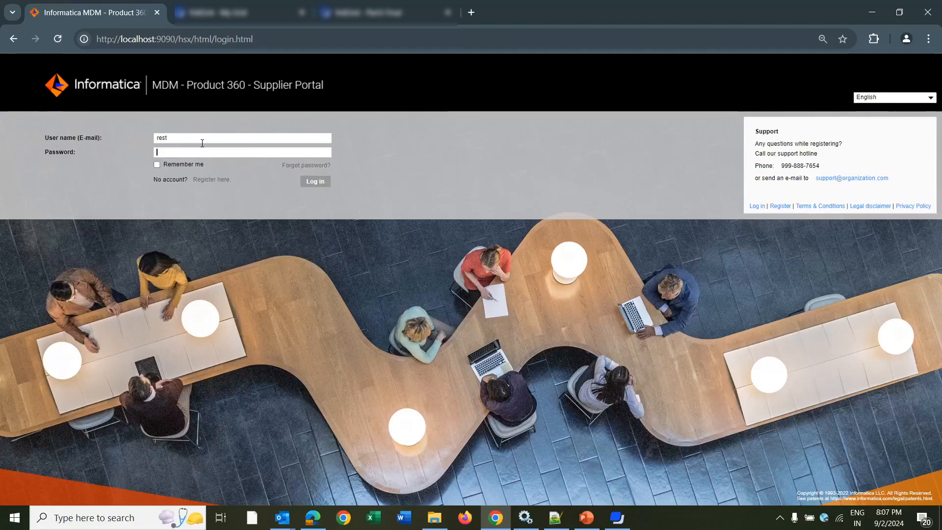
pyautogui.write('••••••')
pyautogui.press('Return')
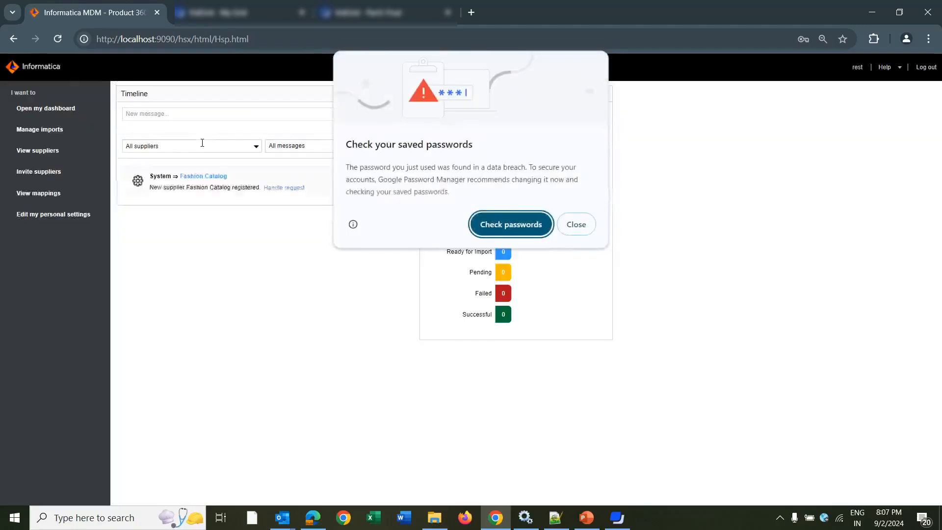
pyautogui.click(576, 223)
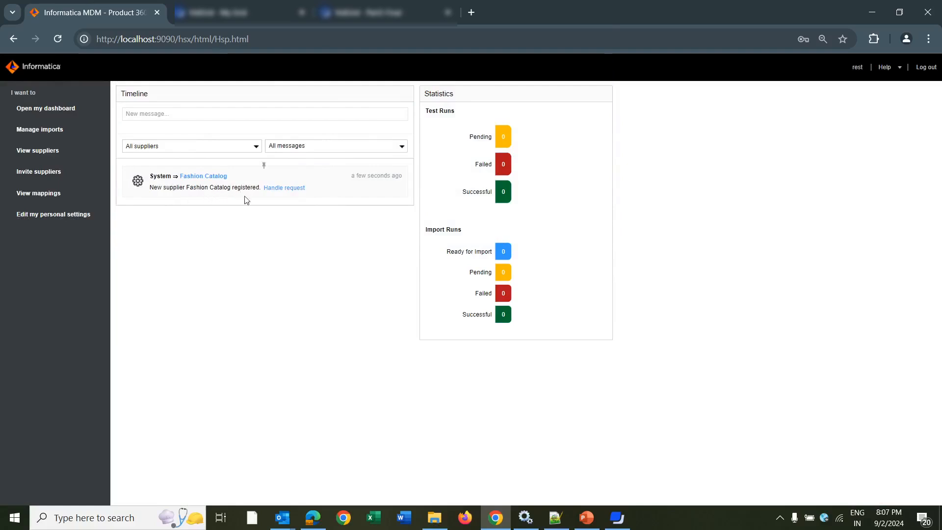
# Handle the Fashion Catalog registration request by rejecting the supplier, and acknowledge the rejection.
pyautogui.click(286, 190)
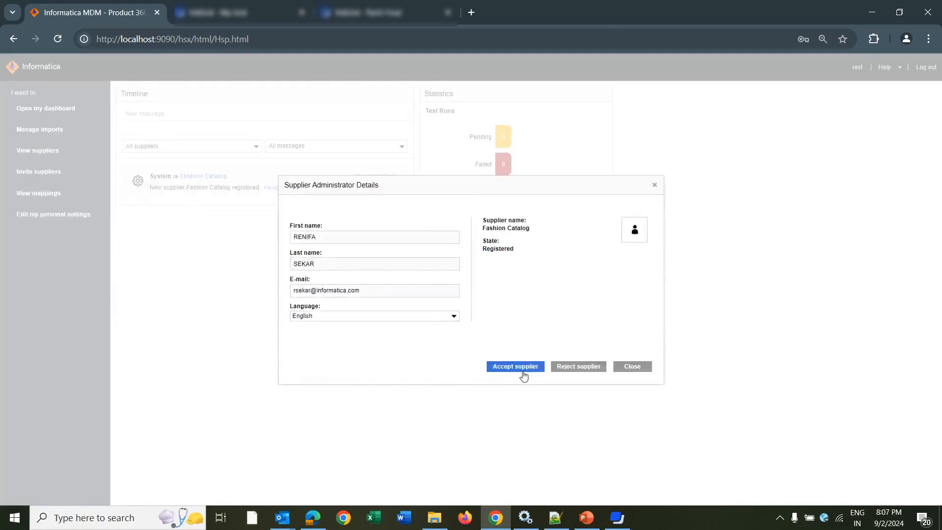
pyautogui.click(588, 372)
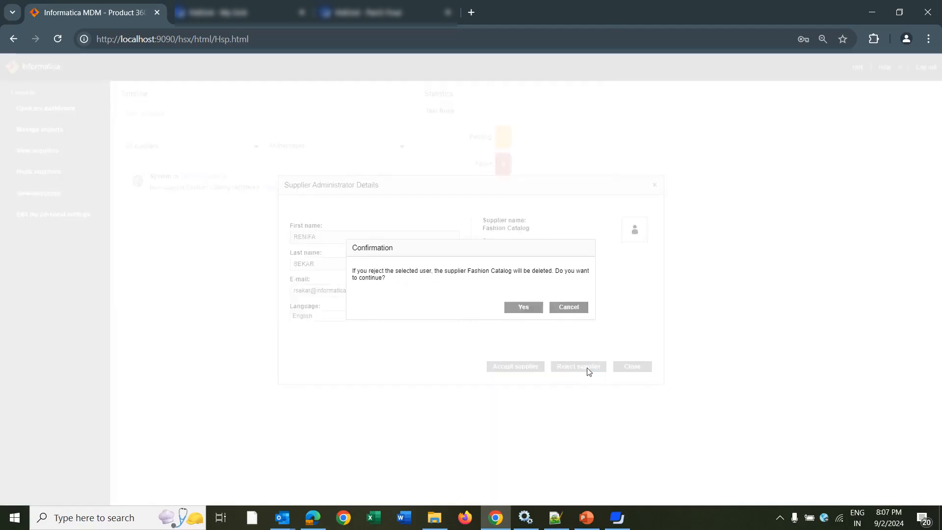
pyautogui.click(523, 307)
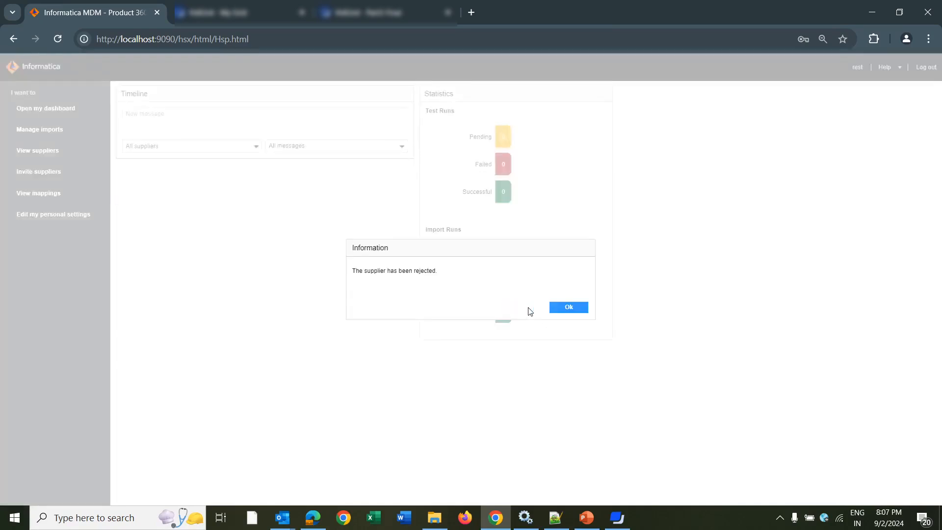
pyautogui.click(563, 309)
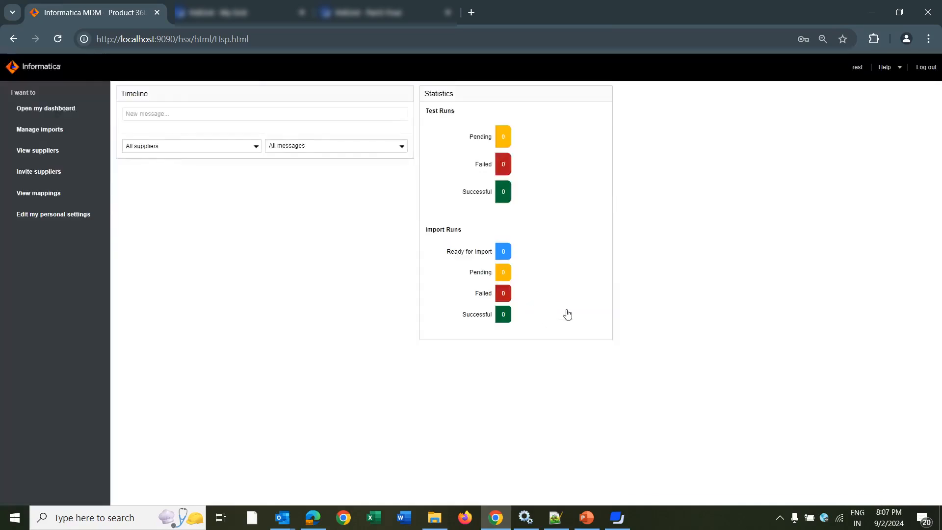
# Examine the received Supplier Portal rejection e-mail in Outlook and compare it with the edited SSRNotificationAfterRejectSupplier_en.html template in Notepad++.
pyautogui.click(433, 518)
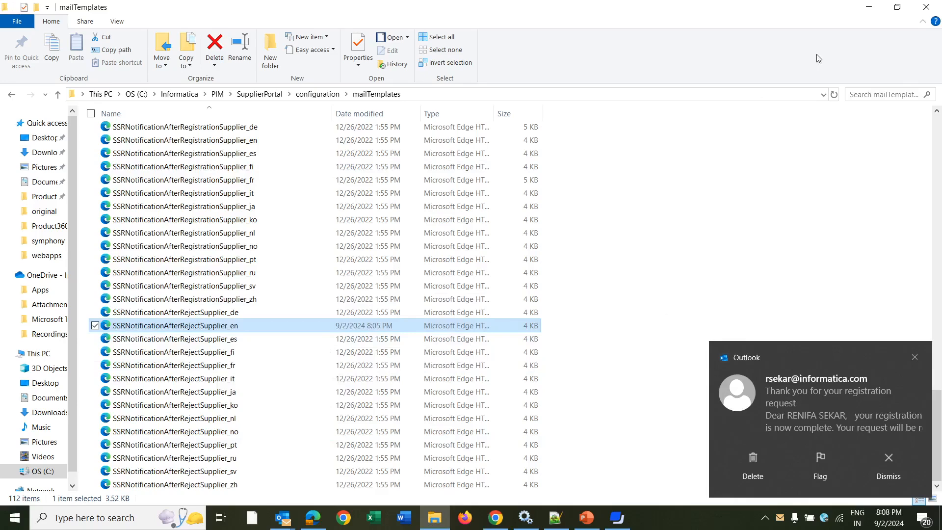
pyautogui.click(869, 9)
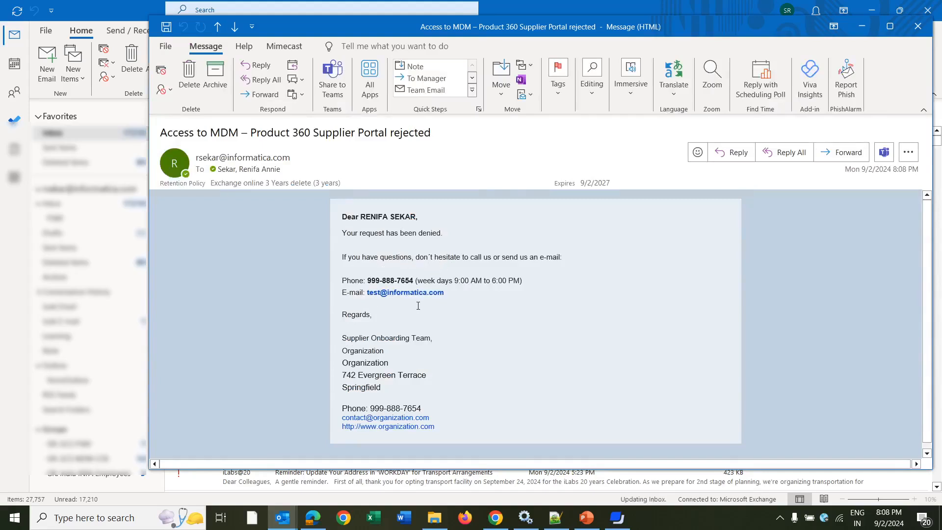
pyautogui.click(556, 525)
pyautogui.click(230, 50)
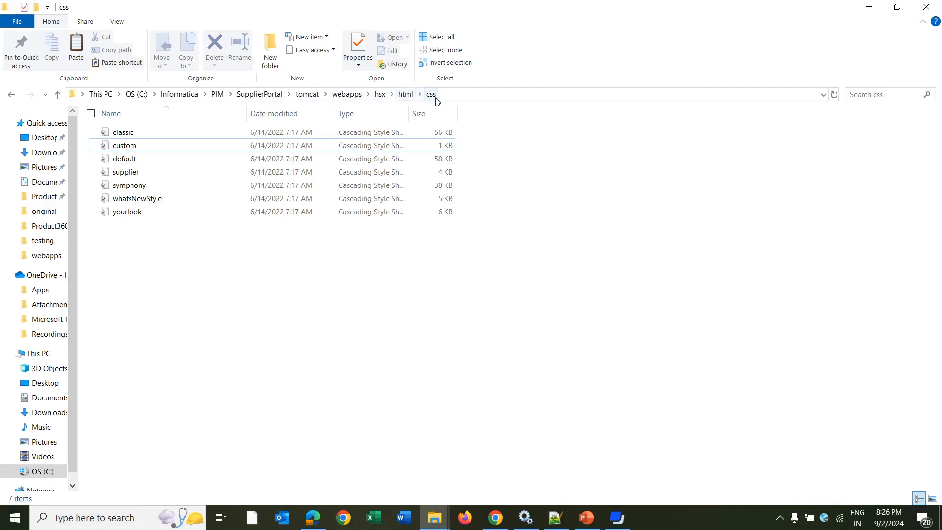
# Open the custom stylesheet from hsx\html\css in Notepad++ and view the other custom.css already open there.
pyautogui.rightClick(262, 147)
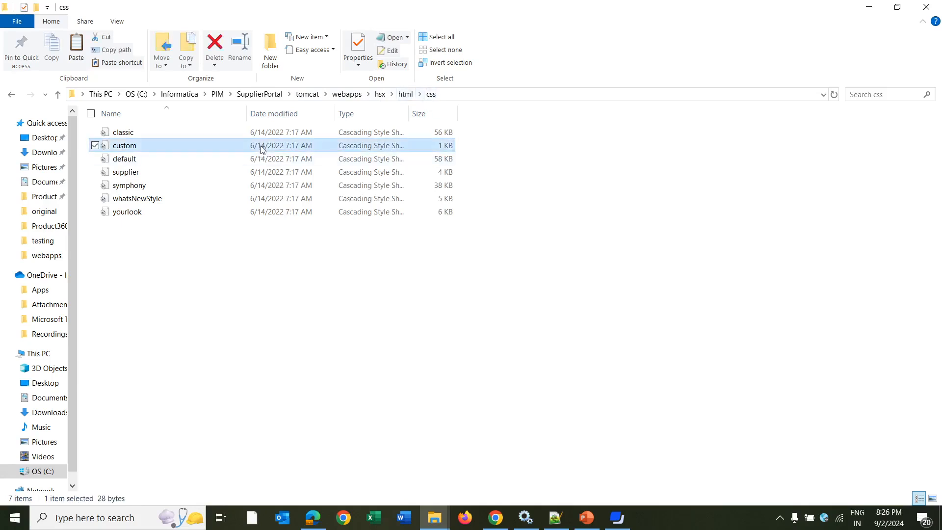
pyautogui.click(308, 239)
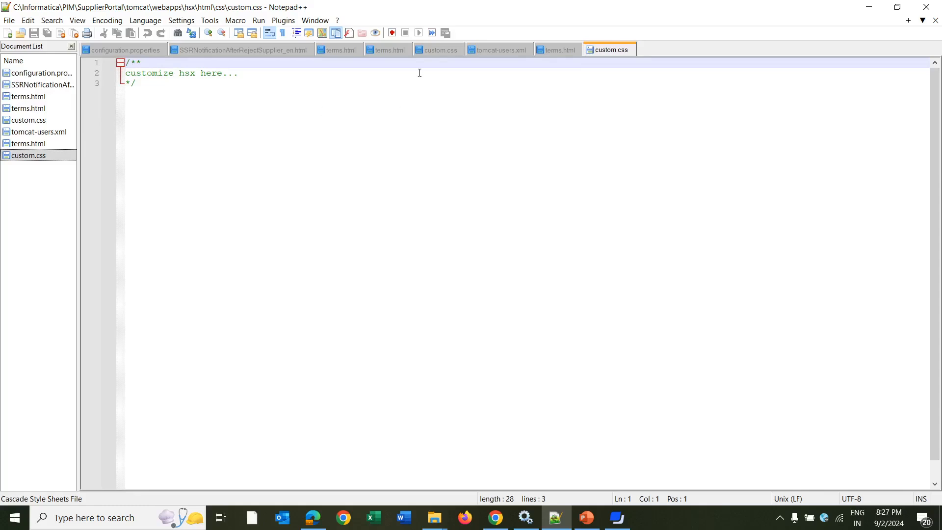
pyautogui.click(436, 49)
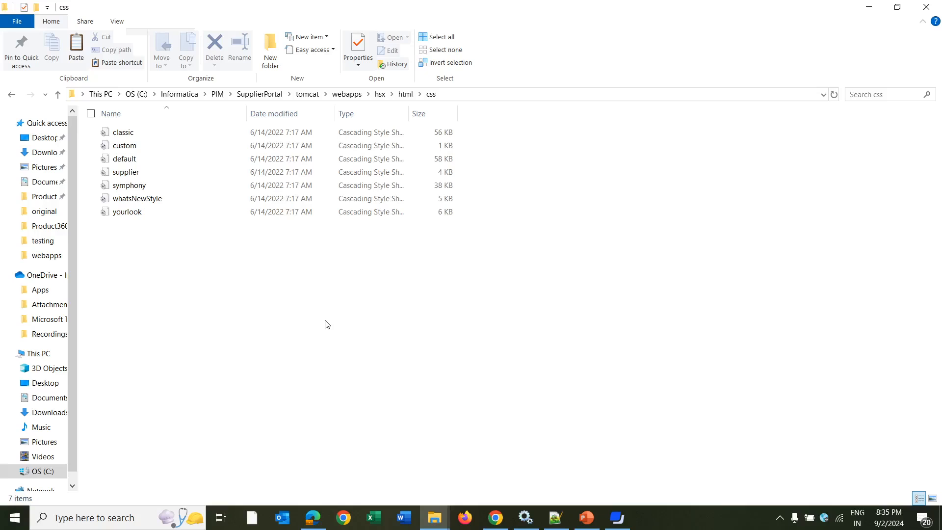
# Check the current Supplier Portal login page in Chrome and open the html folder inside tomcat\webapps\hsx.
pyautogui.click(382, 96)
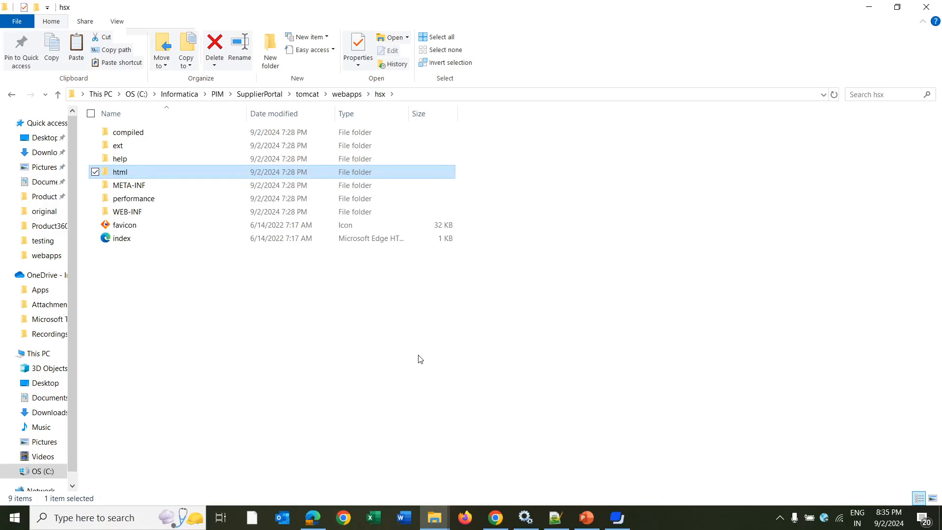
pyautogui.click(495, 518)
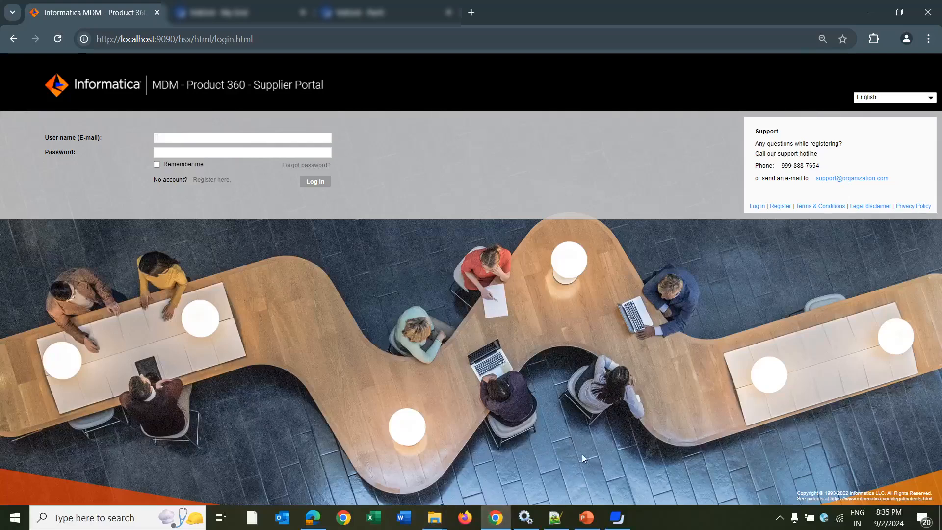
pyautogui.moveTo(440, 524)
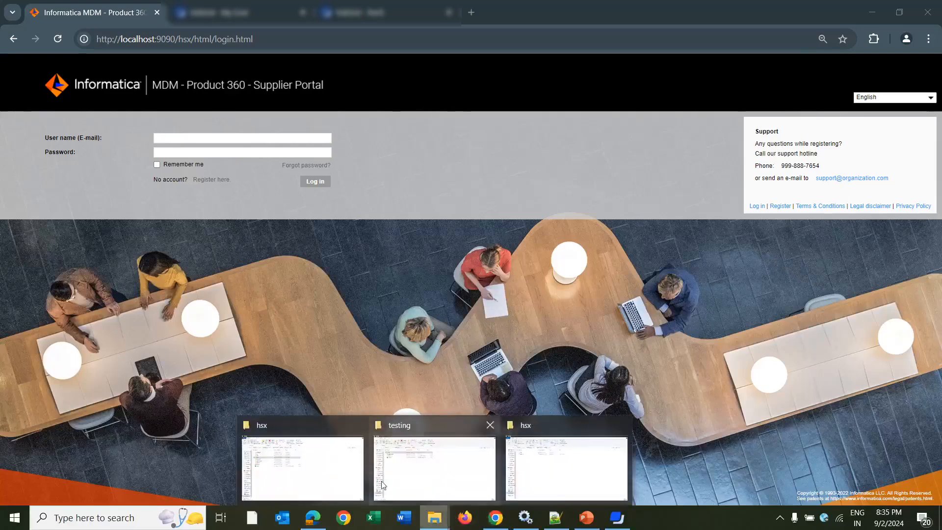
pyautogui.click(322, 467)
pyautogui.doubleClick(234, 175)
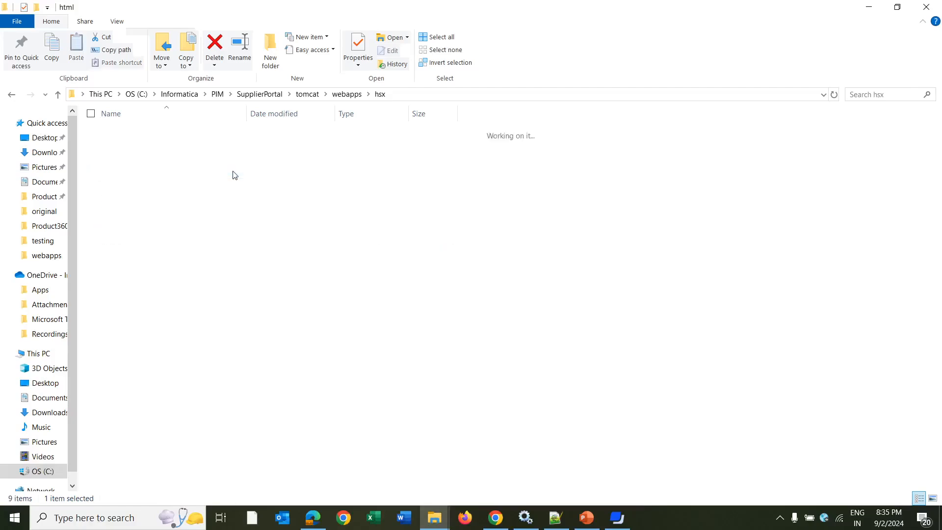
# Inspect the symphony image folder under hsx\html\images and return to the hsx\html folder in tomcat\webapps.
pyautogui.doubleClick(230, 145)
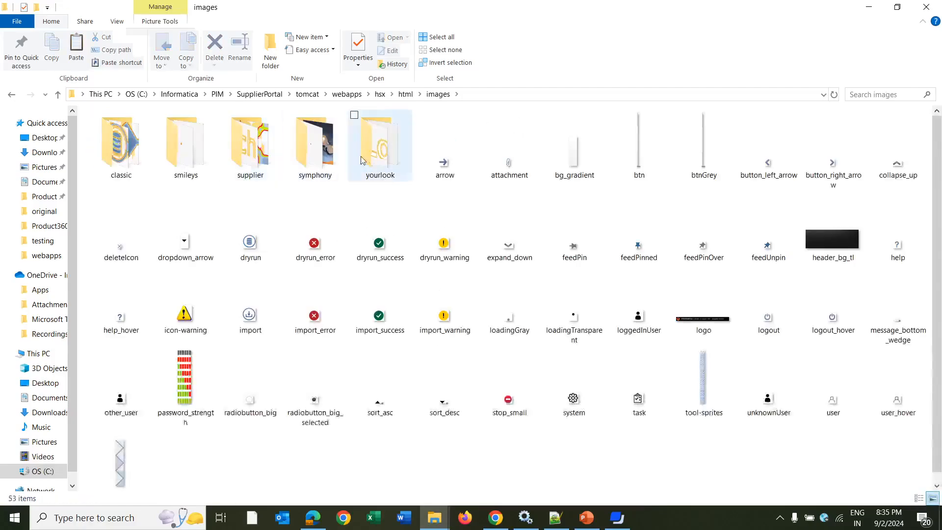
pyautogui.doubleClick(315, 144)
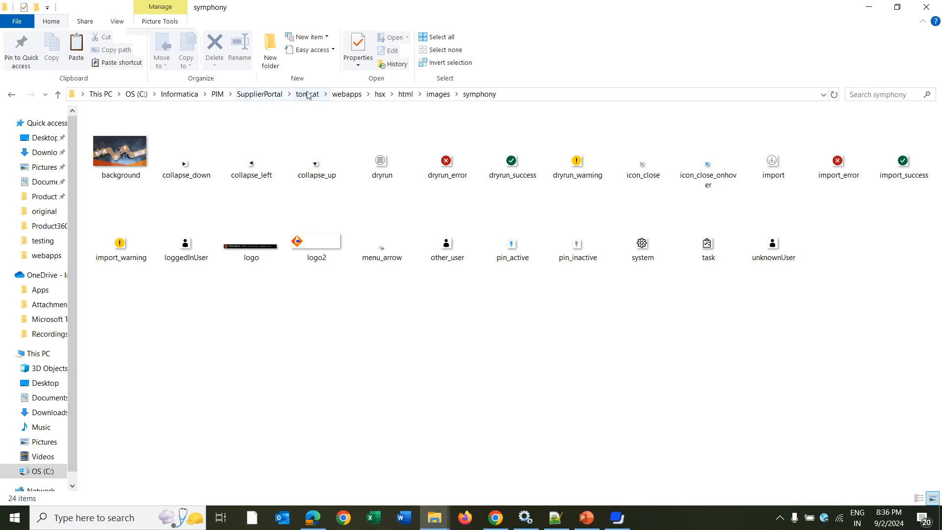
pyautogui.click(347, 95)
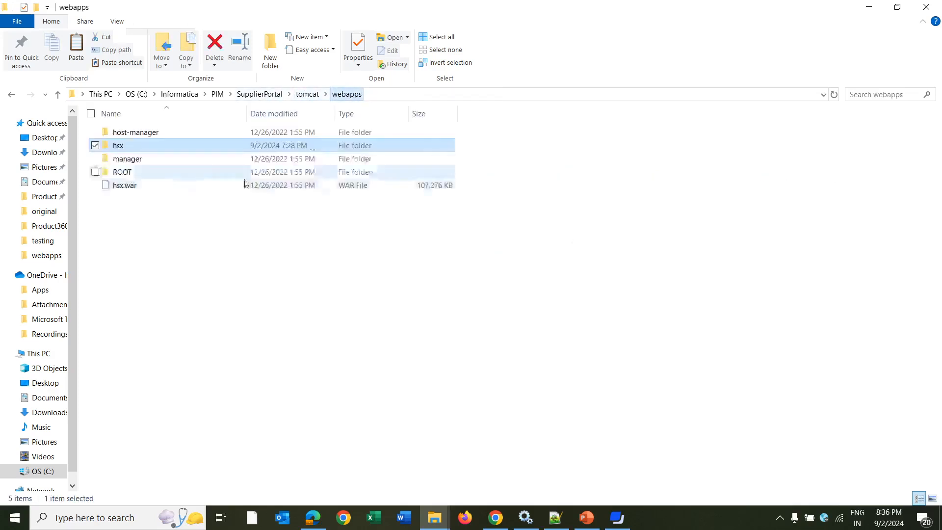
pyautogui.doubleClick(158, 146)
pyautogui.doubleClick(153, 170)
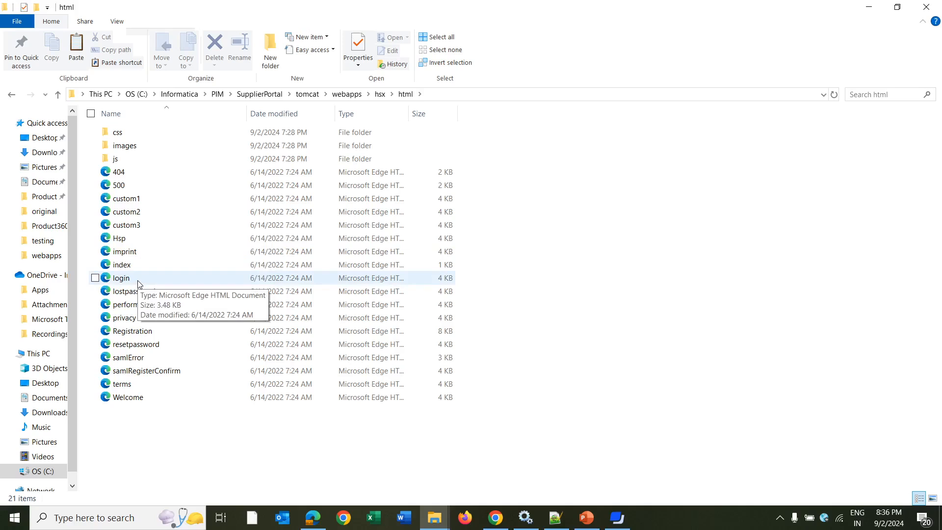
# Open the terms page from tomcat\webapps\hsx\html in Notepad++ and examine its Terms of Use text.
pyautogui.rightClick(172, 388)
pyautogui.click(220, 206)
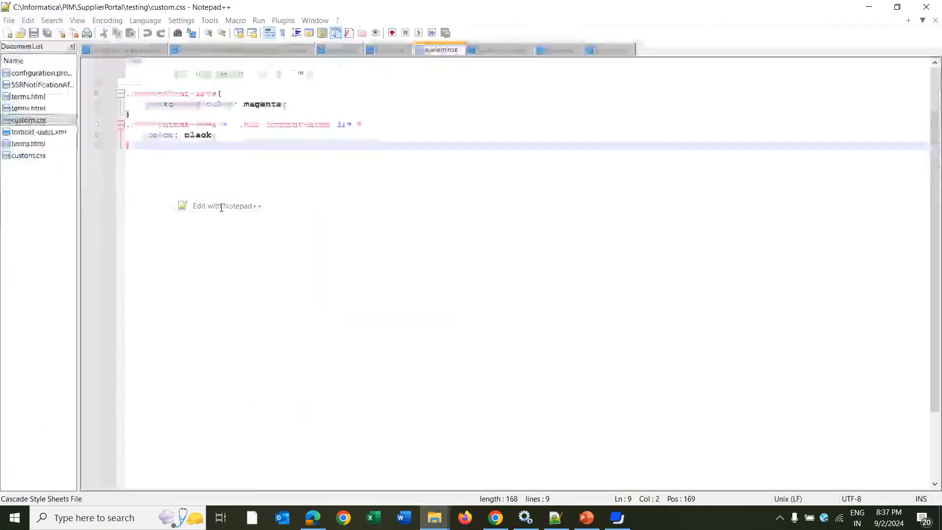
pyautogui.scroll(-1, 312, 317)
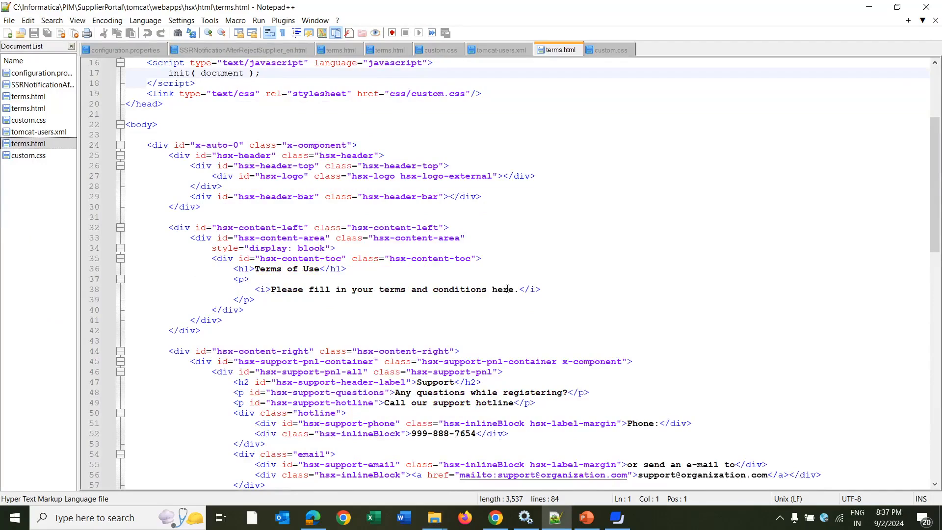
pyautogui.scroll(-1, 548, 428)
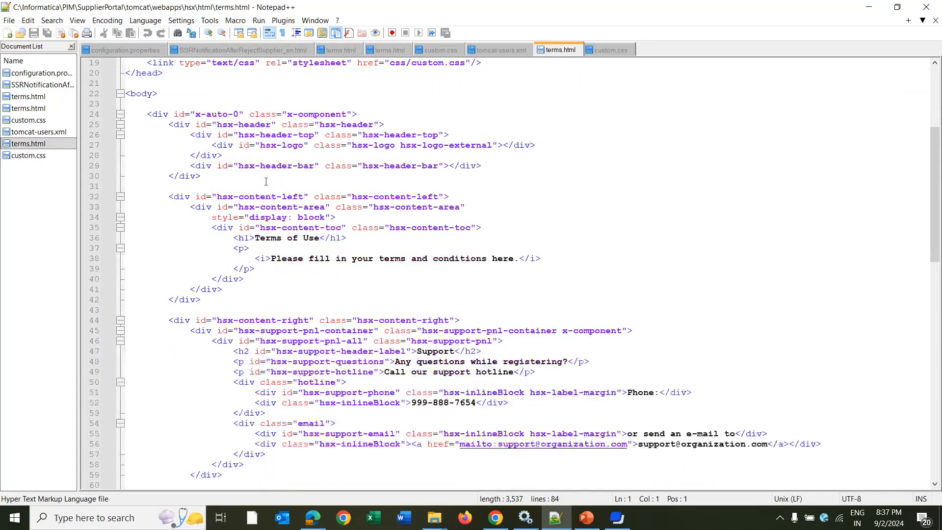
# Append "Please make sure the conditions are met as per our company guidelines" to the Terms of Use paragraph in the testing terms.html and save it.
pyautogui.click(390, 50)
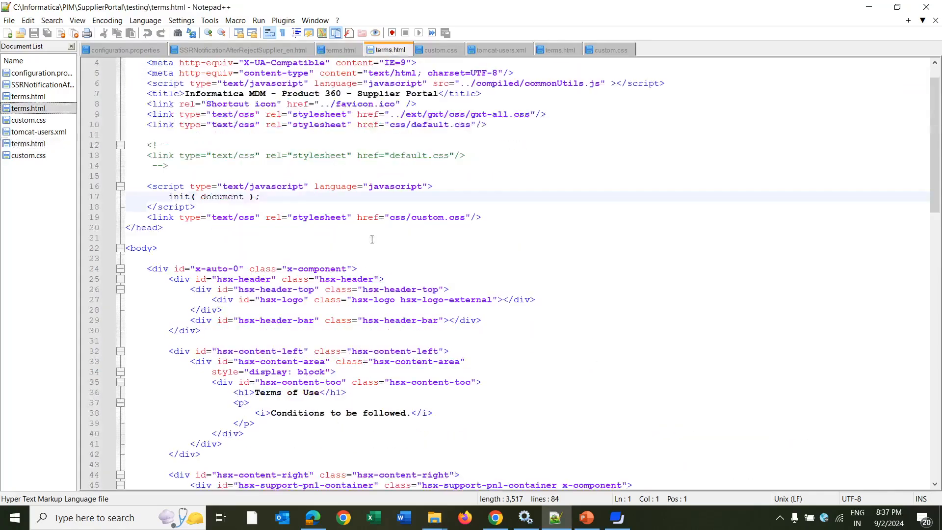
pyautogui.click(411, 320)
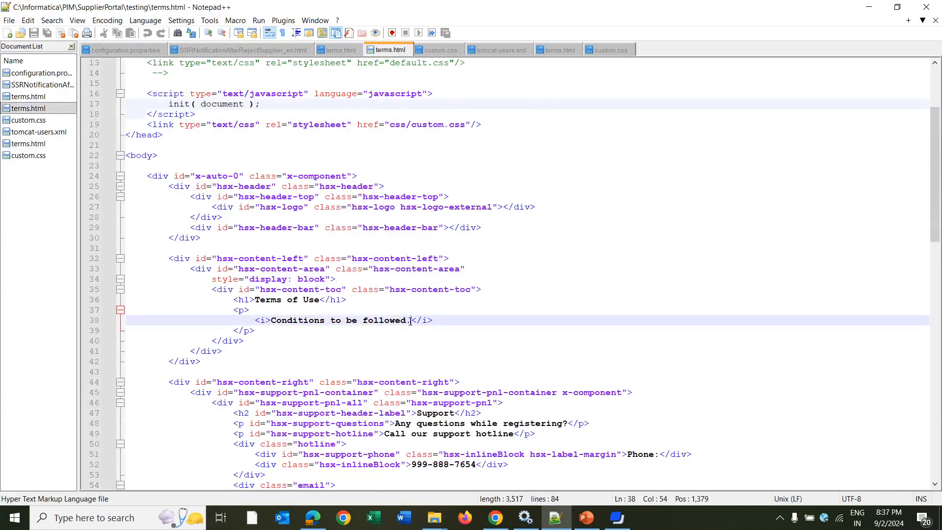
pyautogui.write('Please ')
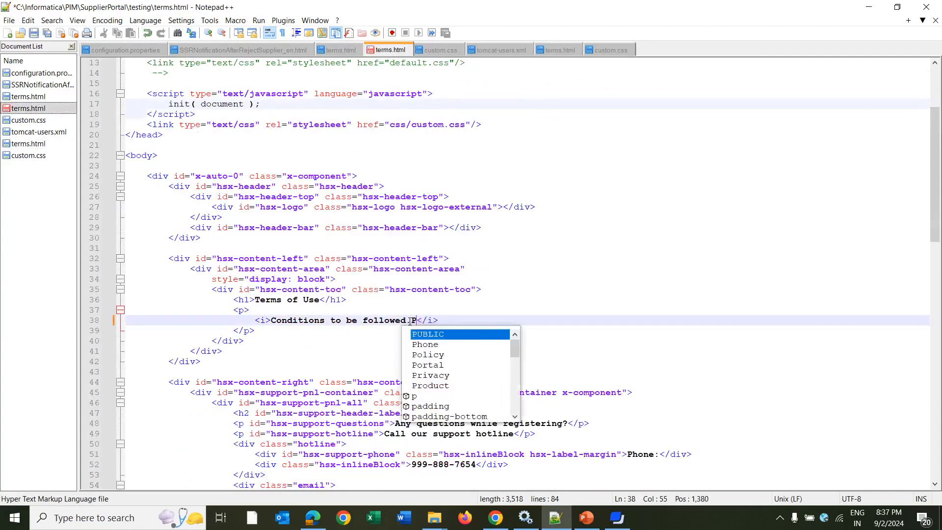
pyautogui.write('make sure ')
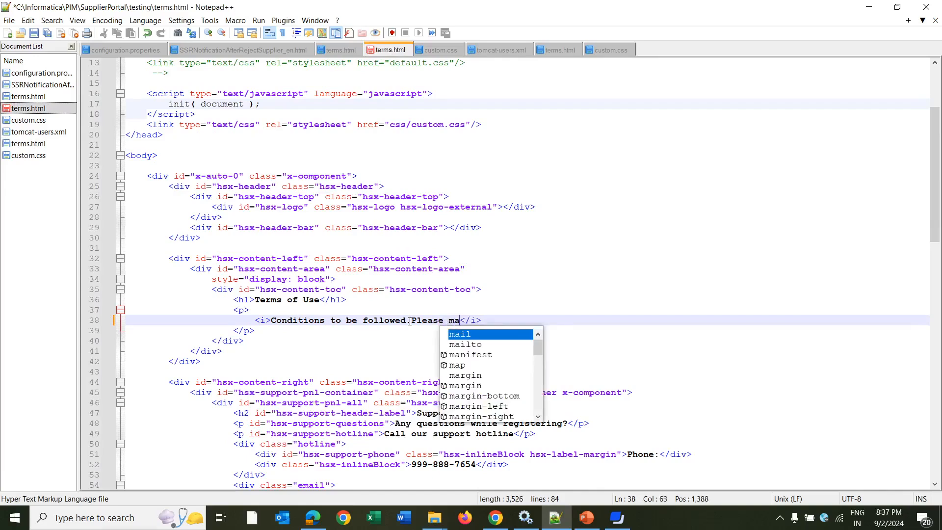
pyautogui.write('the condit')
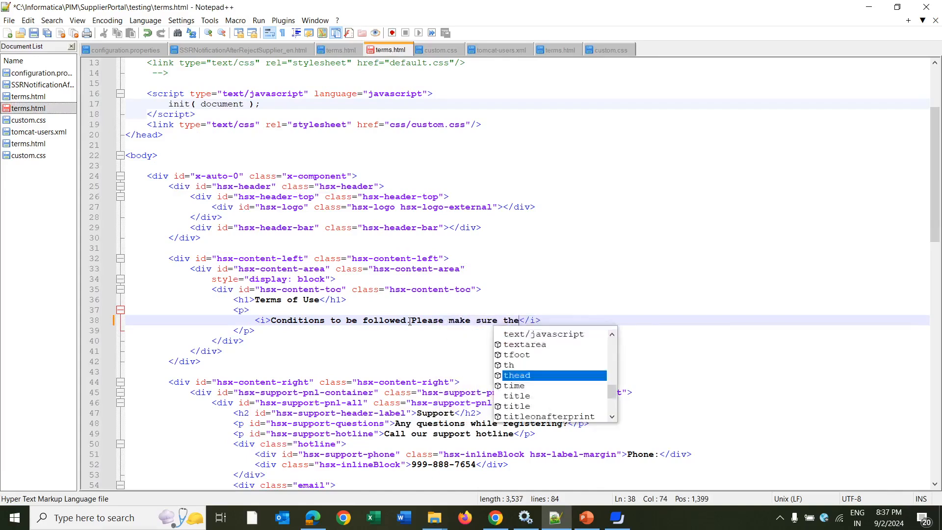
pyautogui.write('ions are me')
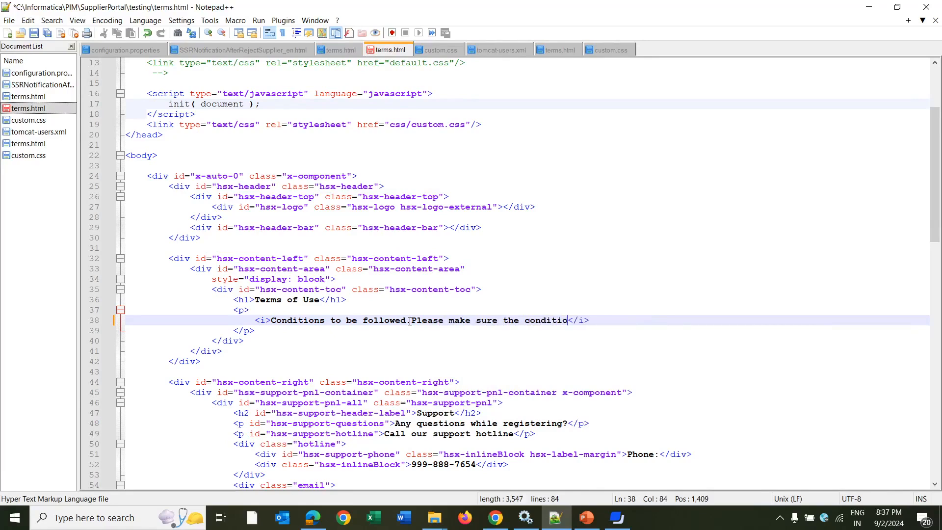
pyautogui.write('t as per ')
pyautogui.write('our comp')
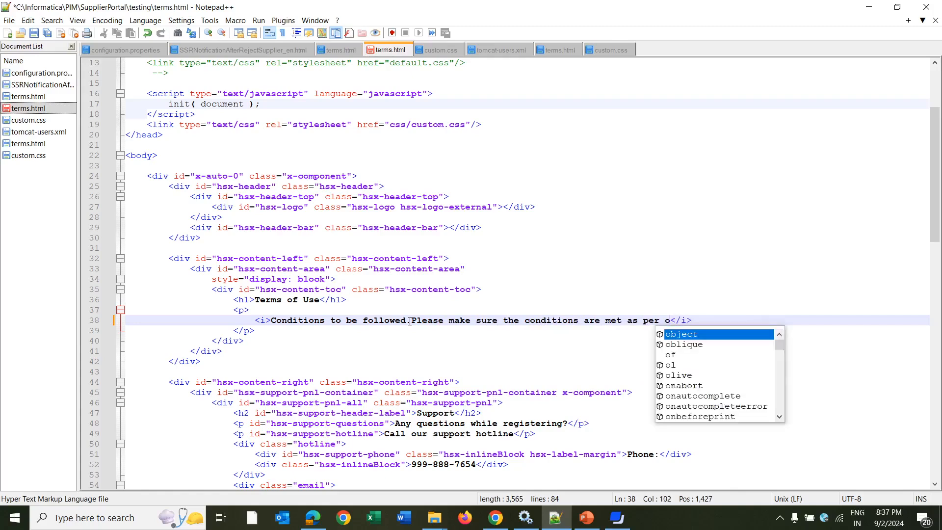
pyautogui.write('any guide')
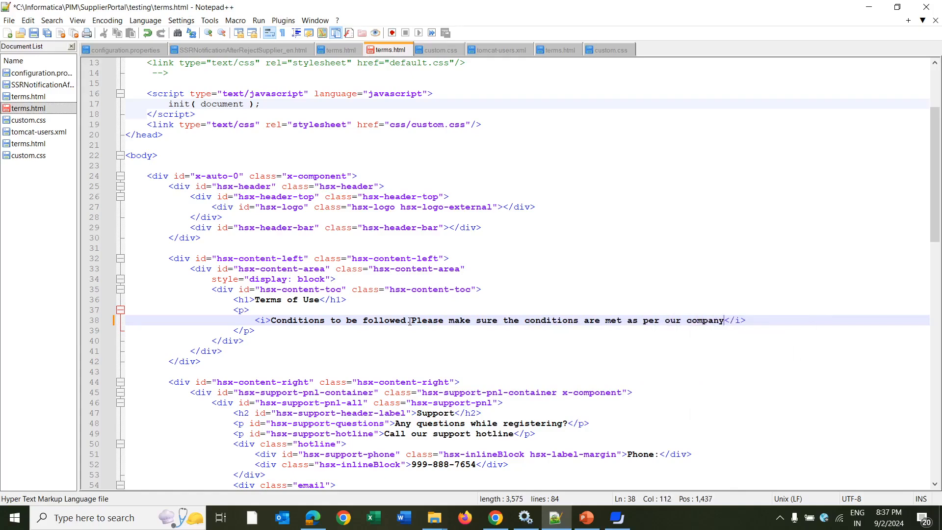
pyautogui.write('lines')
pyautogui.hotkey('ctrl', 's')
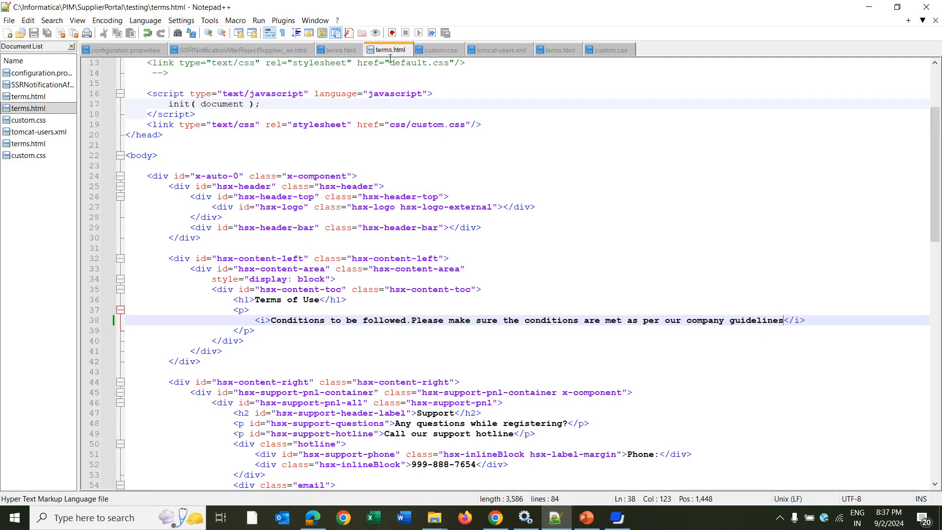
# Review the testing custom.css in Notepad++ and open the extracted hsx folder inside testing\hsx in File Explorer.
pyautogui.click(442, 50)
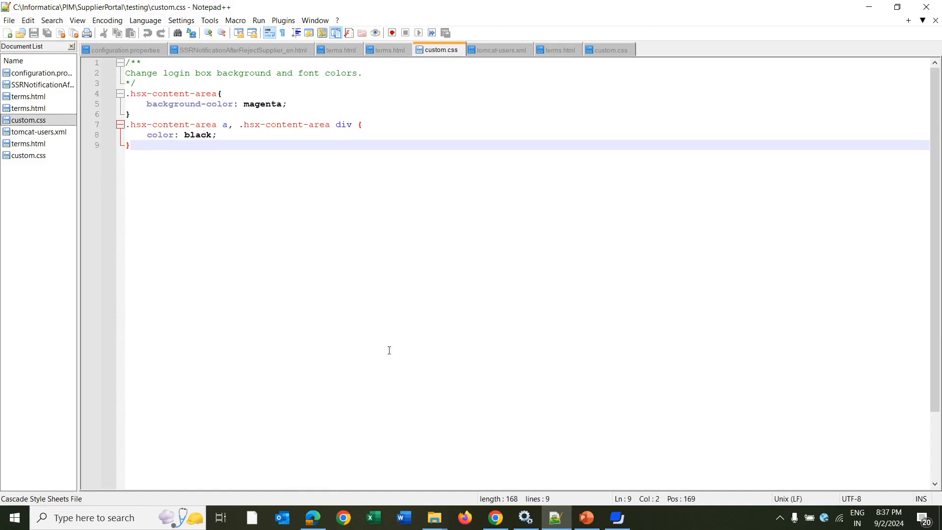
pyautogui.click(436, 520)
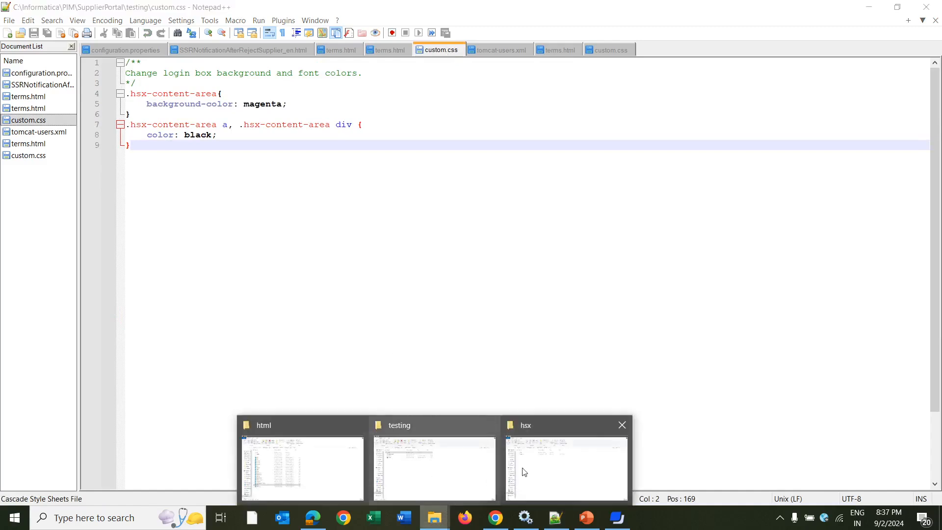
pyautogui.click(544, 454)
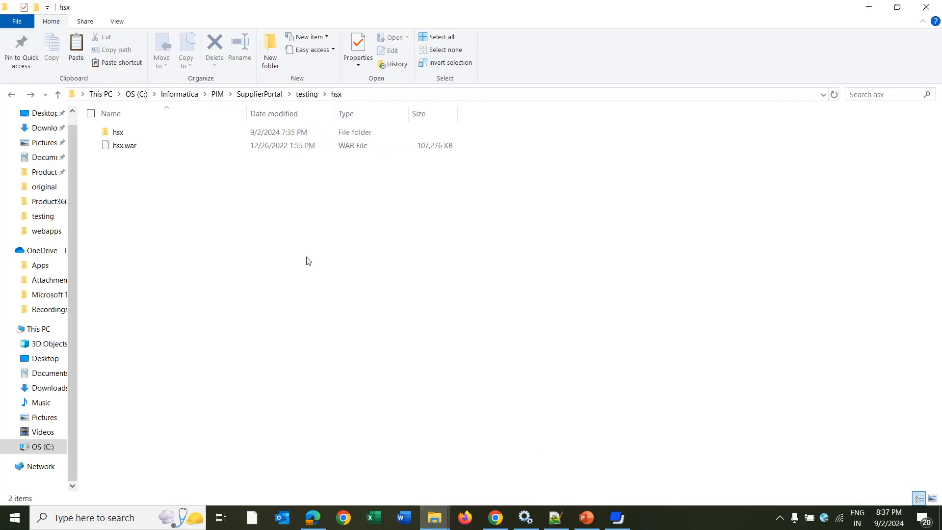
pyautogui.doubleClick(151, 135)
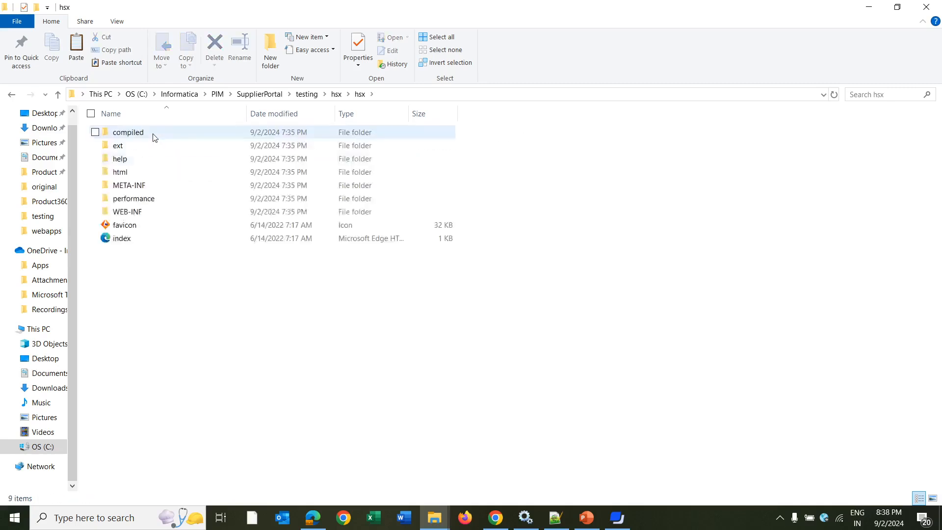
# Preview the replacement background.jpg stored in the SupplierPortal testing folder and close the image viewer.
pyautogui.click(434, 525)
pyautogui.click(393, 469)
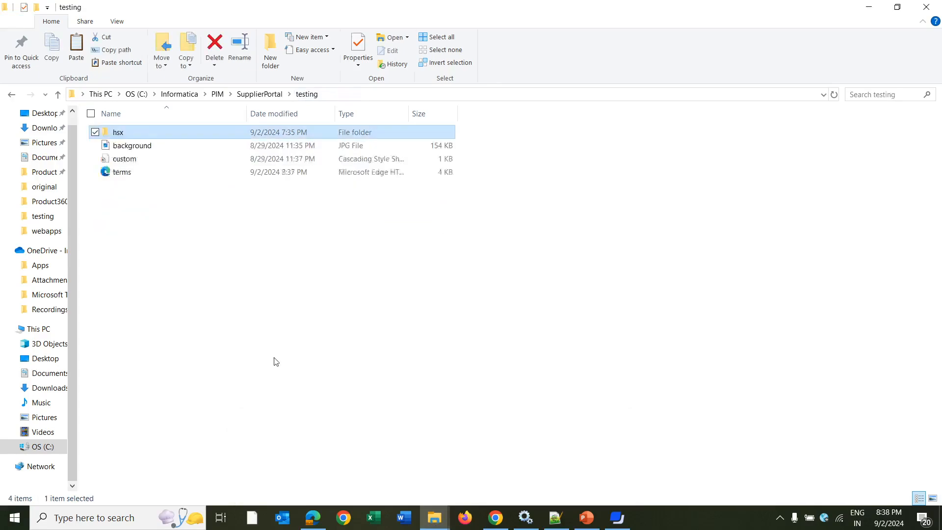
pyautogui.doubleClick(151, 147)
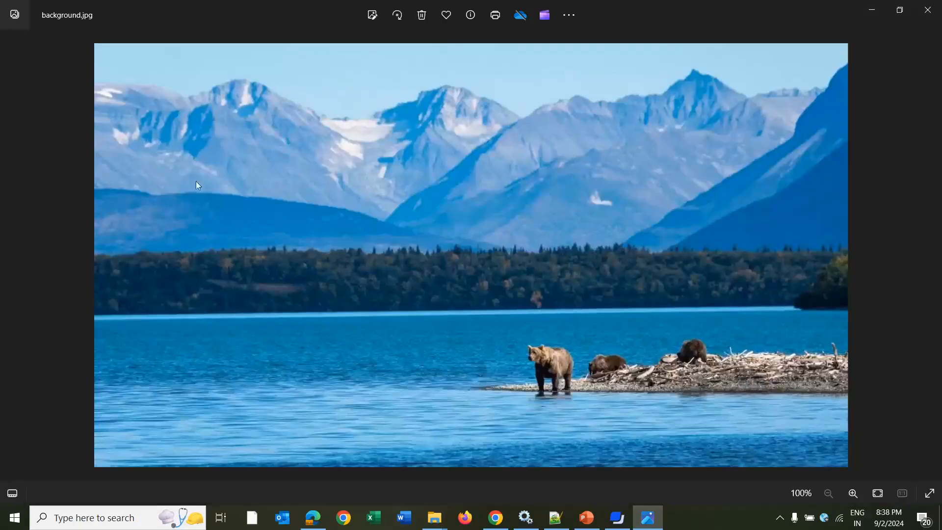
pyautogui.click(933, 13)
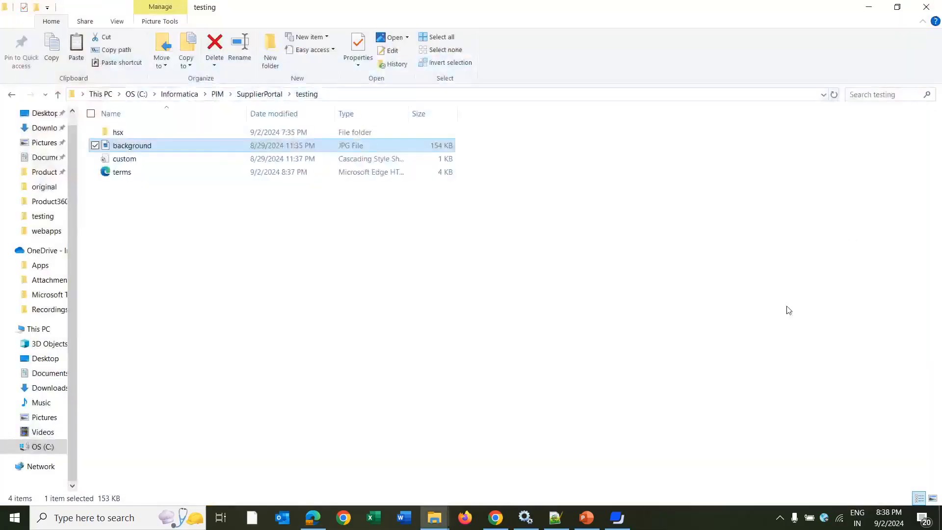
# Check the custom stylesheet and the edited terms page from the testing folder in Notepad++.
pyautogui.click(207, 163)
pyautogui.rightClick(207, 163)
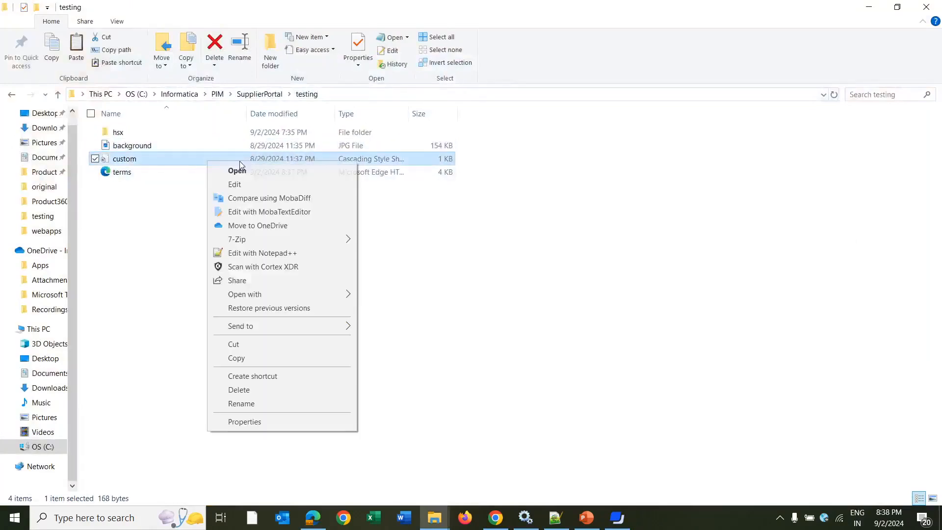
pyautogui.click(251, 255)
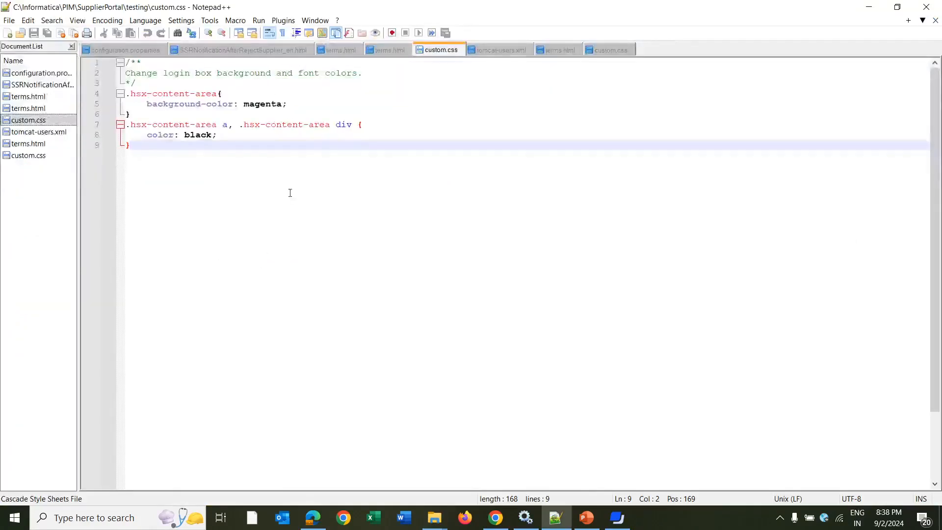
pyautogui.hotkey('alt', 'Tab')
pyautogui.click(153, 176)
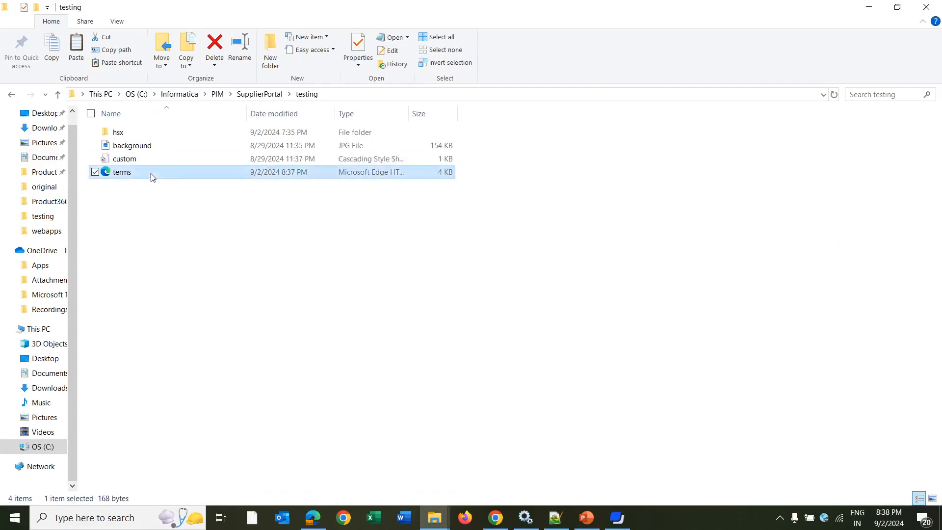
pyautogui.rightClick(153, 177)
pyautogui.click(198, 254)
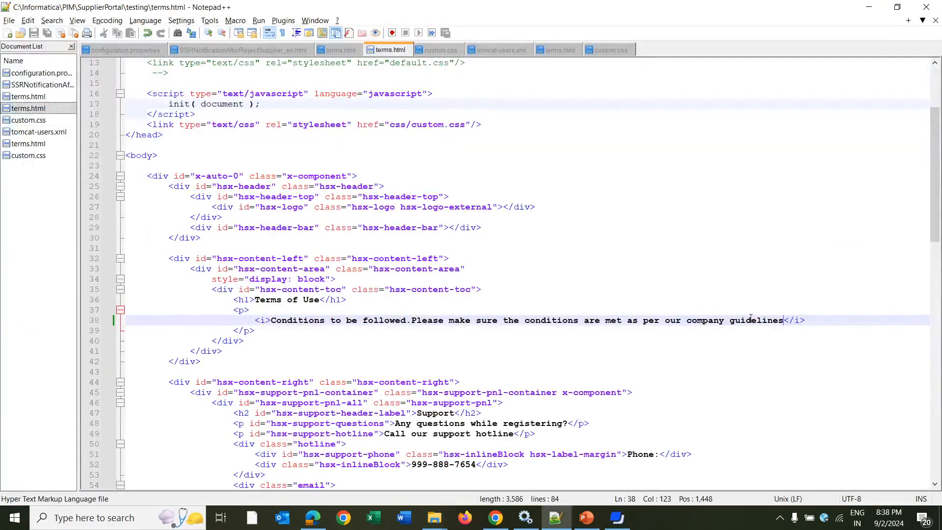
pyautogui.scroll(-3, 769, 311)
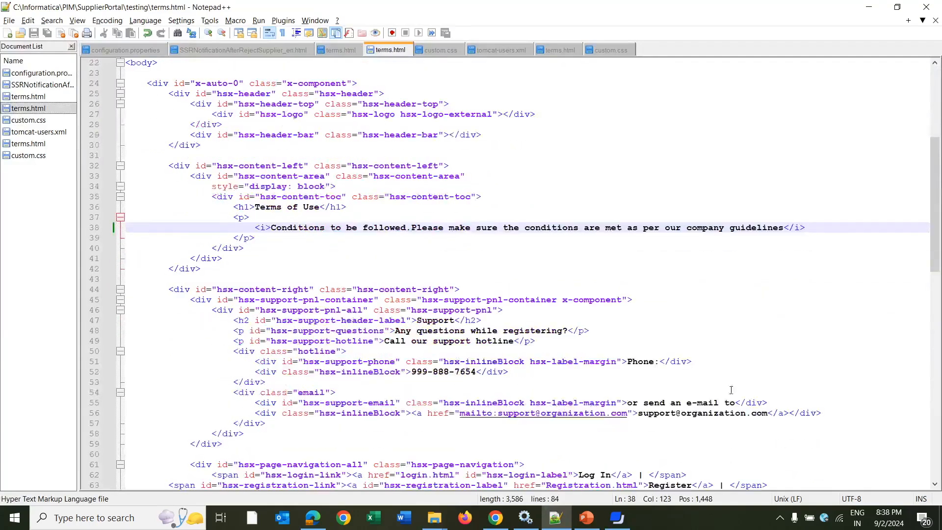
pyautogui.hotkey('alt', 'Tab')
# Copy custom.css from the testing folder into testing\hsx\hsx\html\css, replacing the existing file, and return to the testing folder.
pyautogui.click(232, 152)
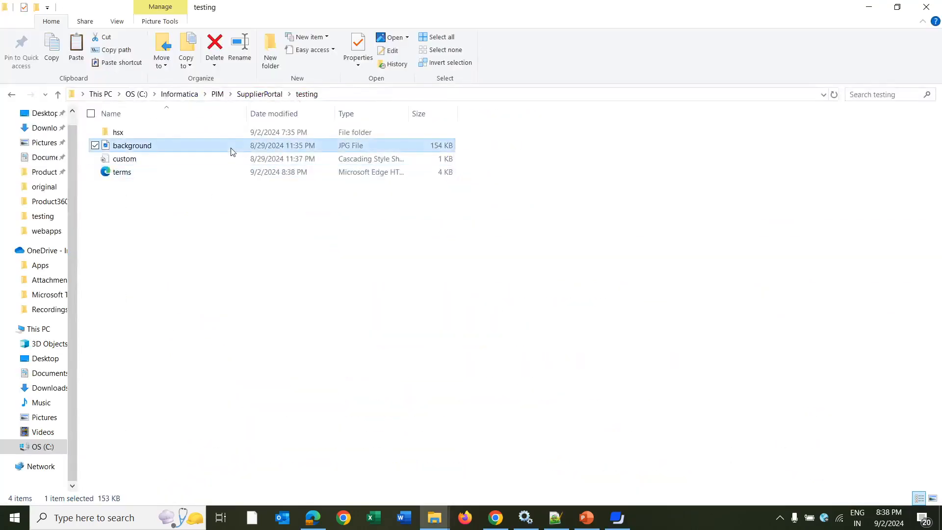
pyautogui.click(223, 163)
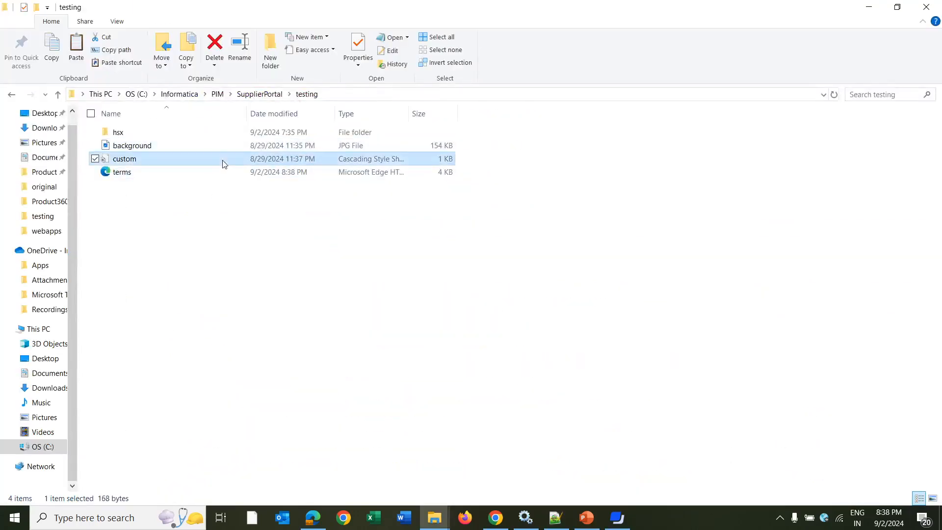
pyautogui.moveTo(435, 518)
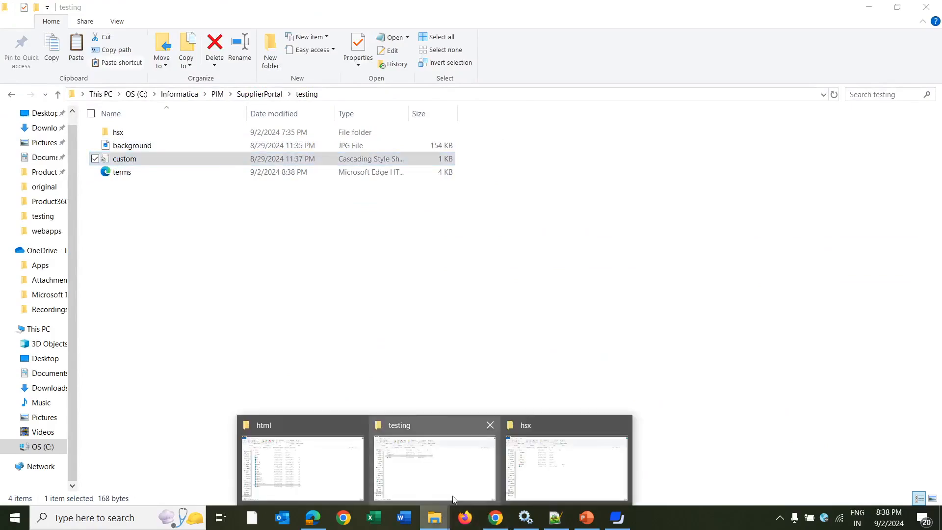
pyautogui.click(551, 463)
pyautogui.doubleClick(169, 171)
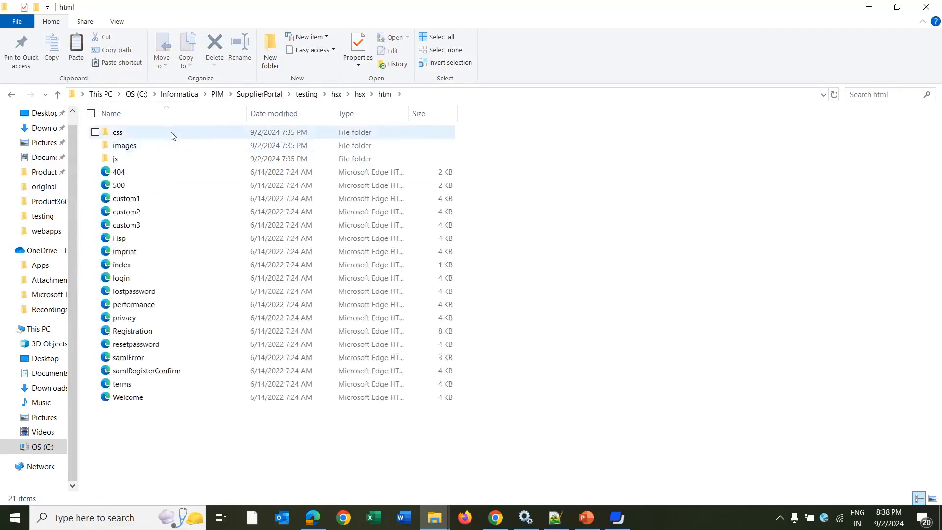
pyautogui.doubleClick(173, 137)
pyautogui.rightClick(243, 363)
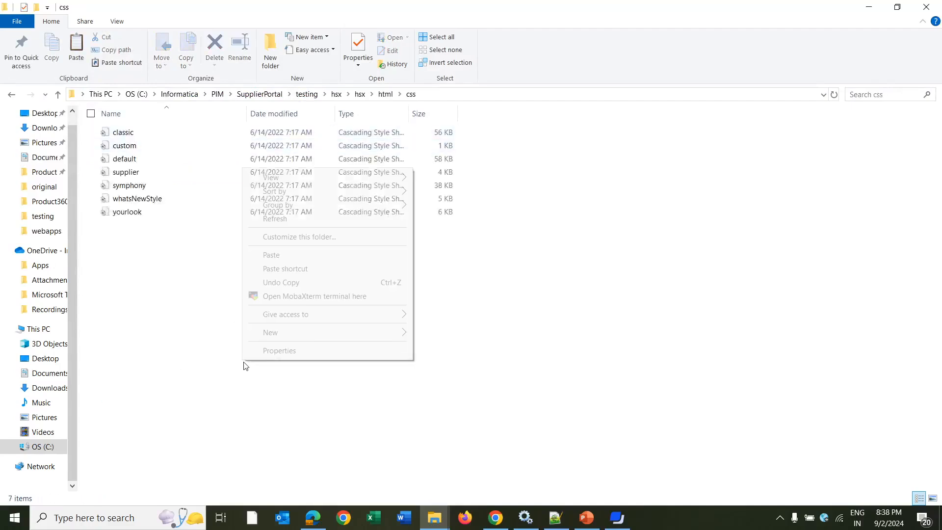
pyautogui.click(291, 256)
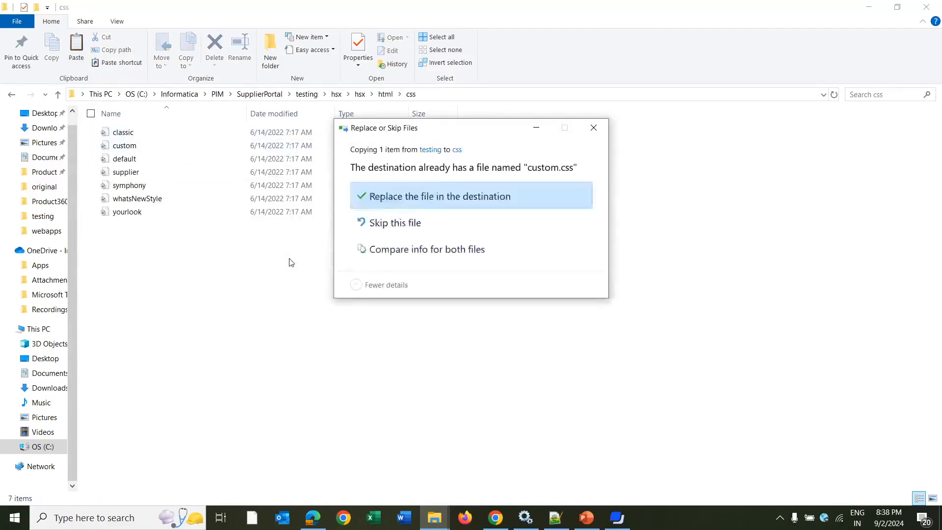
pyautogui.click(427, 194)
pyautogui.hotkey('alt', 'Tab')
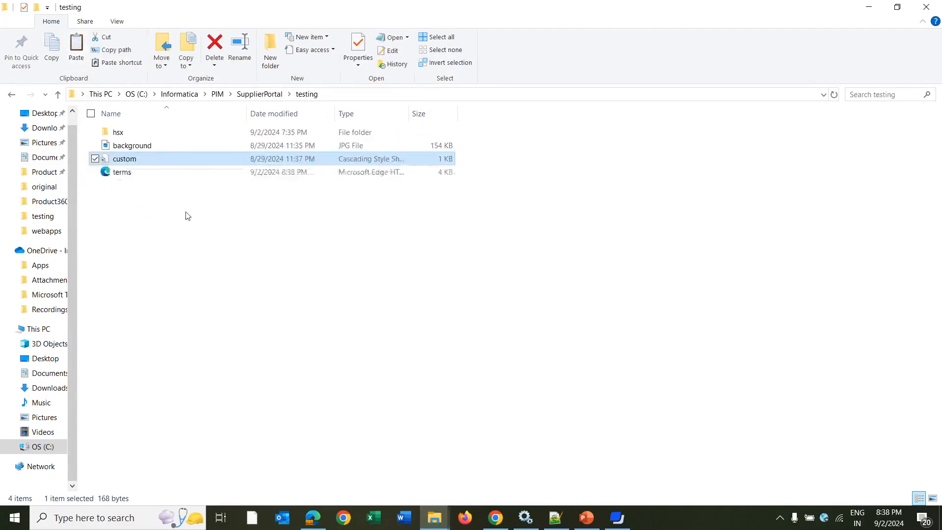
# Copy background.jpg from the testing folder into testing\hsx\hsx\html\images\symphony, replacing the existing file.
pyautogui.click(161, 145)
pyautogui.rightClick(161, 145)
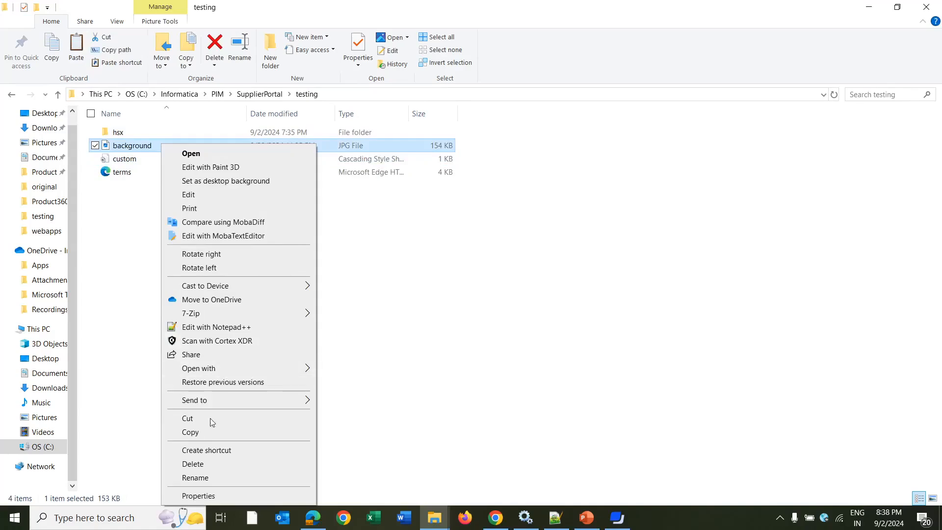
pyautogui.click(213, 432)
pyautogui.hotkey('alt', 'Tab')
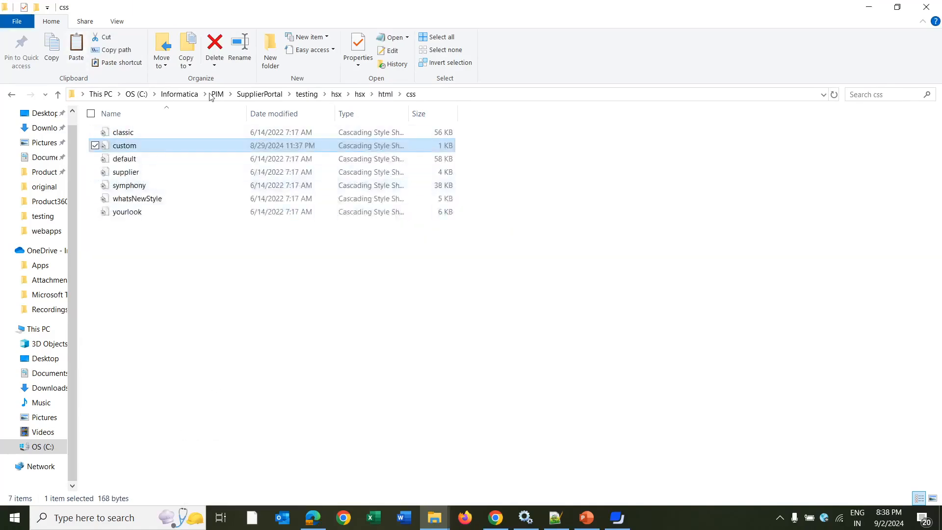
pyautogui.click(383, 96)
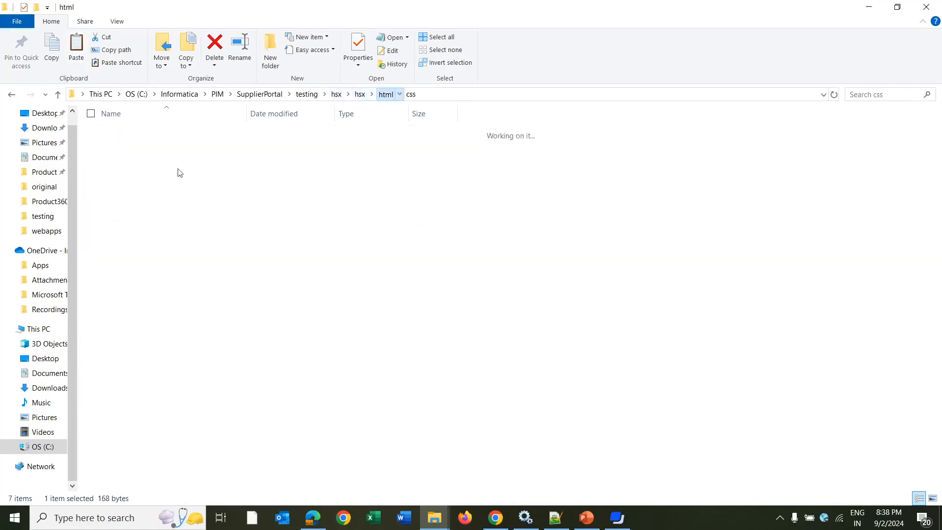
pyautogui.doubleClick(147, 147)
pyautogui.doubleClick(319, 171)
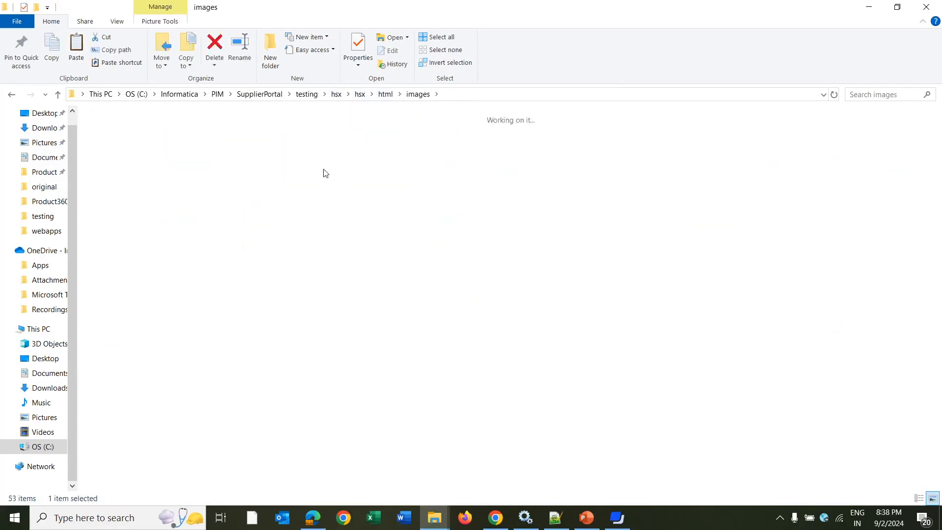
pyautogui.rightClick(325, 397)
pyautogui.click(357, 292)
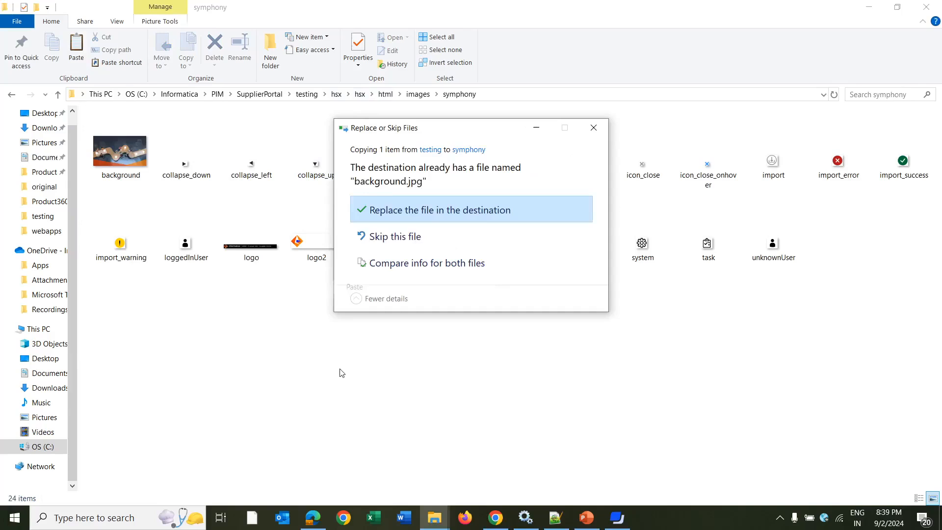
pyautogui.click(406, 211)
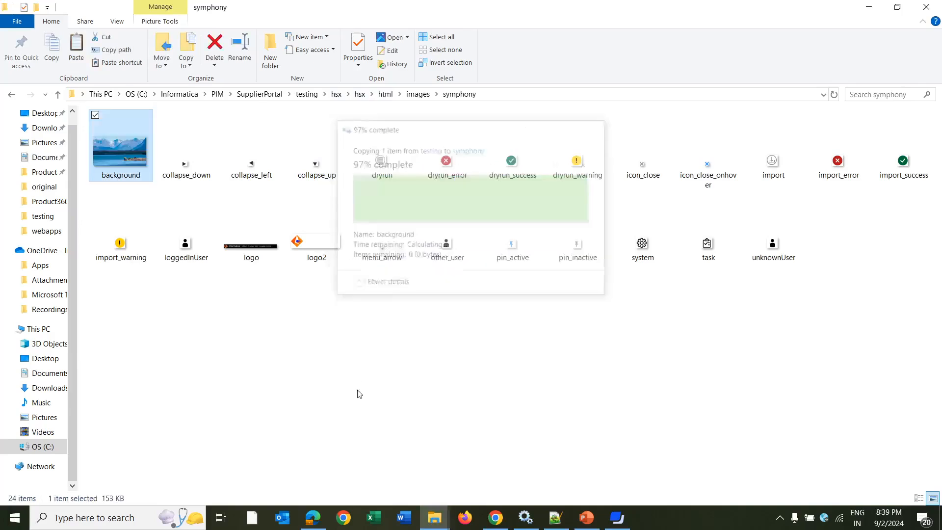
# Copy the terms page from the testing folder into testing\hsx\hsx\html, replacing the existing file.
pyautogui.hotkey('alt', 'Tab')
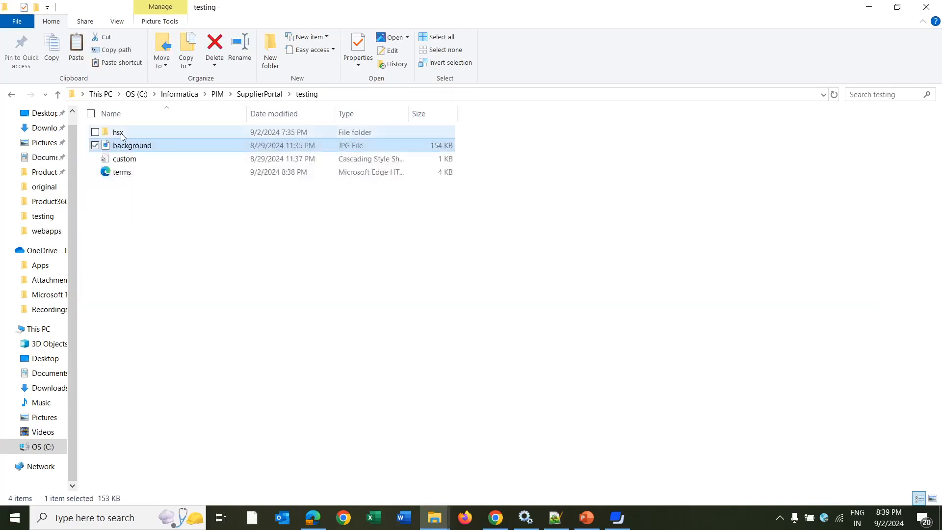
pyautogui.click(125, 175)
pyautogui.rightClick(126, 178)
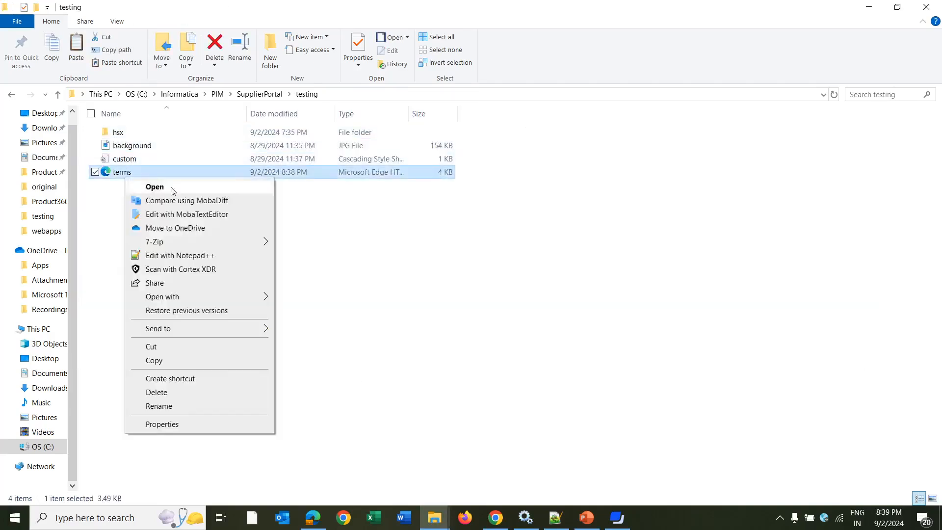
pyautogui.click(181, 366)
pyautogui.doubleClick(220, 132)
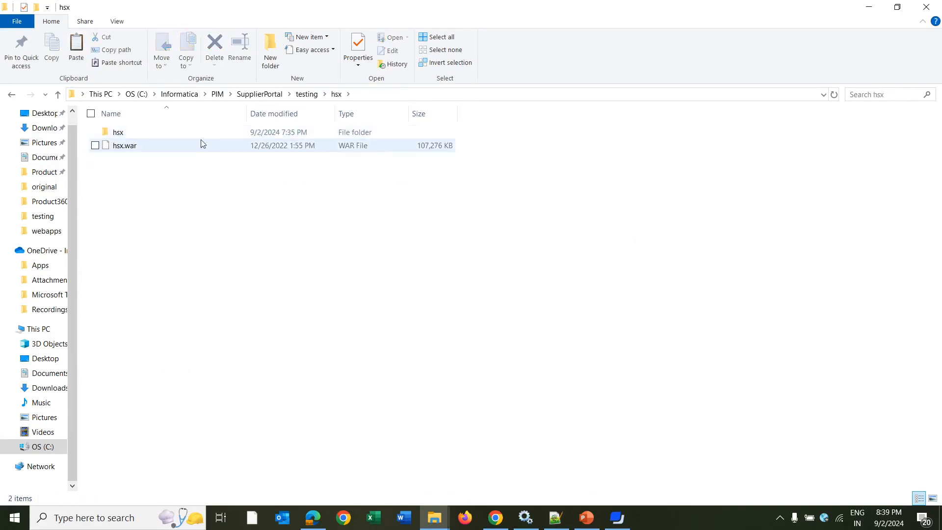
pyautogui.doubleClick(196, 132)
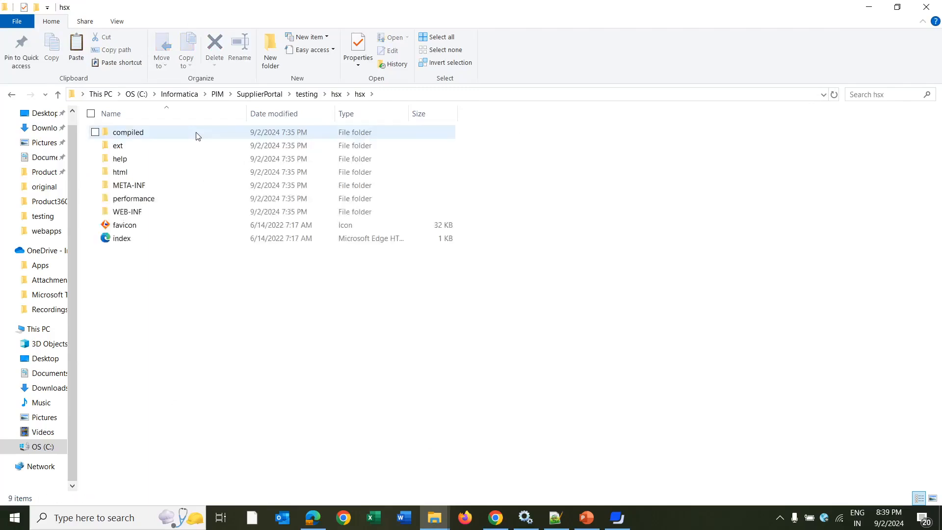
pyautogui.doubleClick(195, 172)
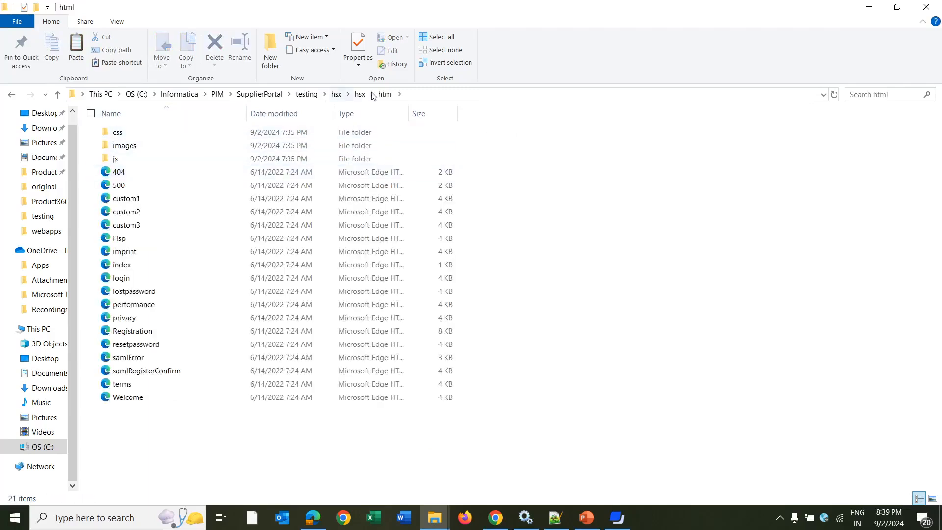
pyautogui.rightClick(629, 298)
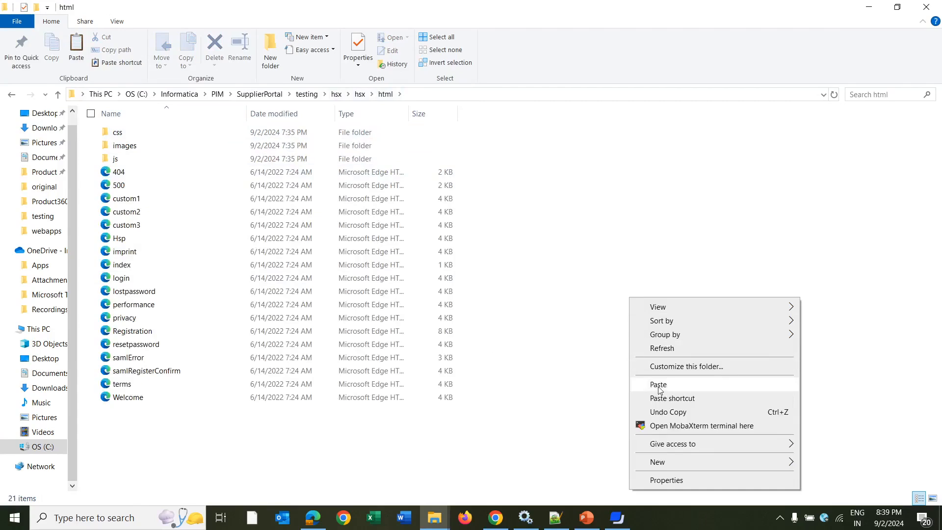
pyautogui.click(656, 384)
pyautogui.click(508, 193)
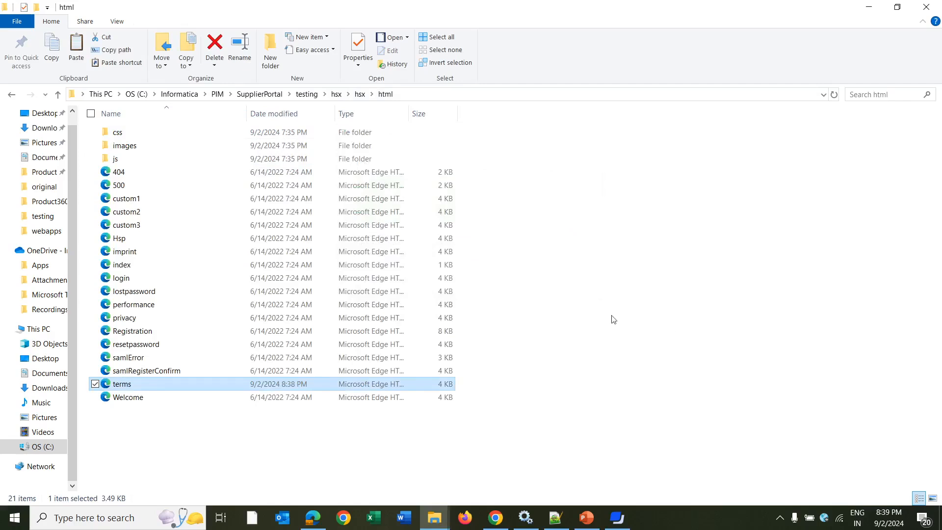
# Permanently delete the old hsx.war file from the testing\hsx folder.
pyautogui.click(307, 95)
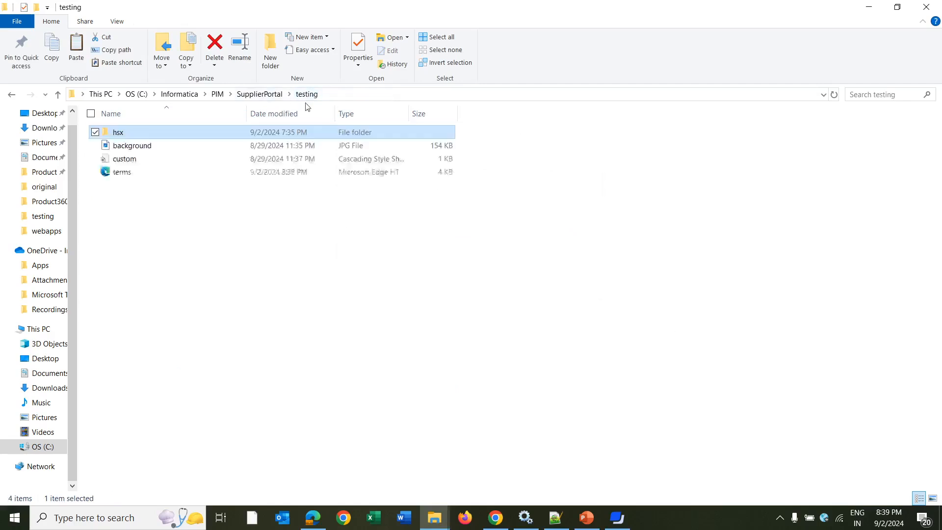
pyautogui.doubleClick(164, 134)
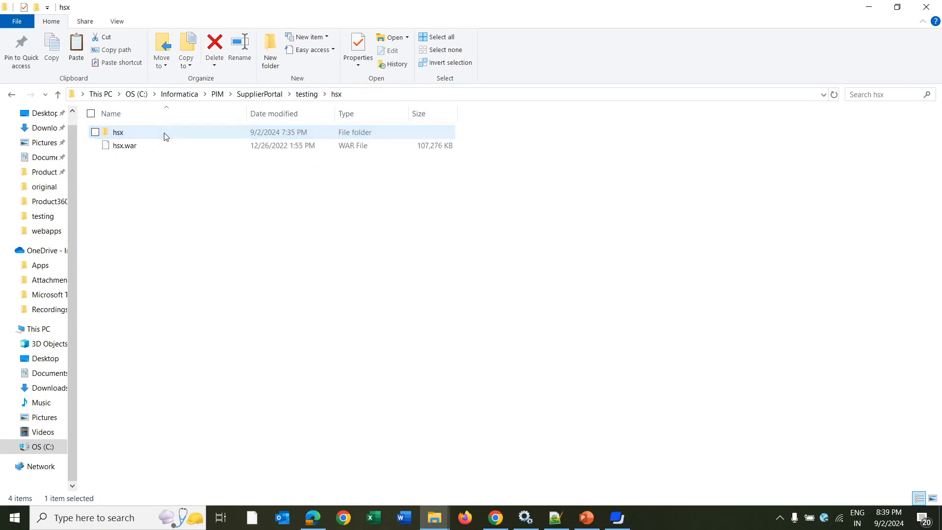
pyautogui.click(123, 135)
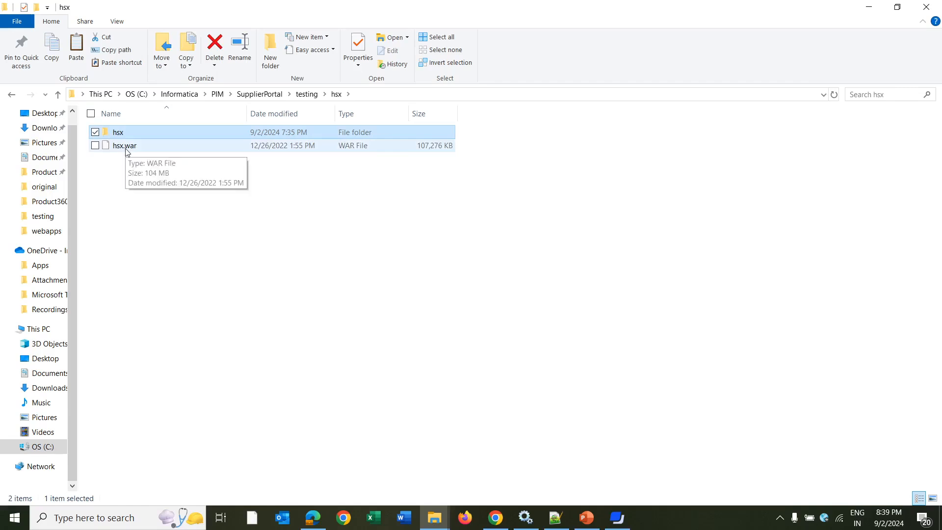
pyautogui.click(127, 150)
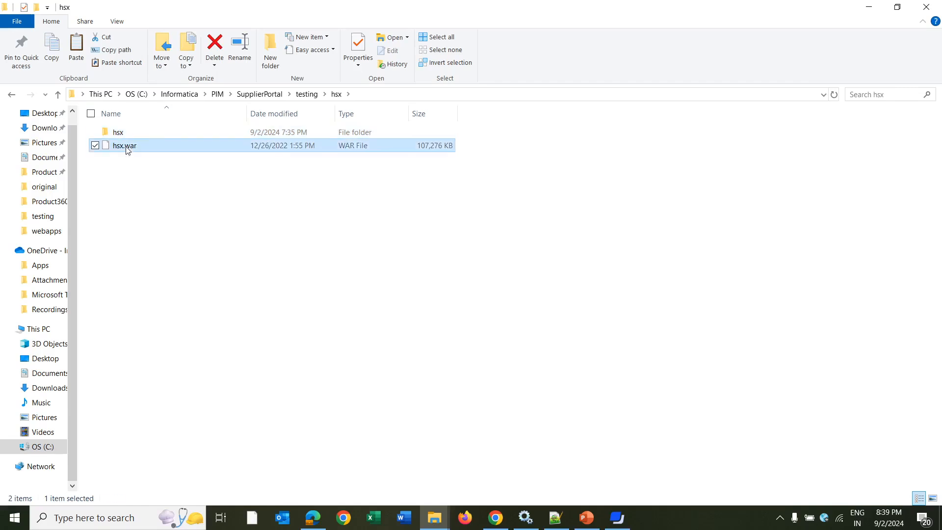
pyautogui.hotkey('shift', 'Delete')
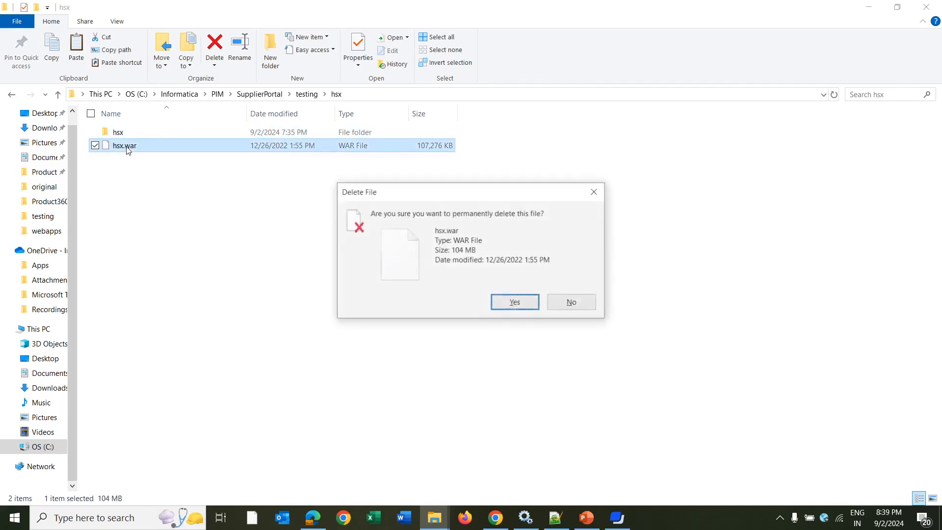
pyautogui.click(528, 308)
# Compress the modified hsx folder into an hsx.7z archive with 7-Zip.
pyautogui.click(203, 130)
pyautogui.rightClick(203, 128)
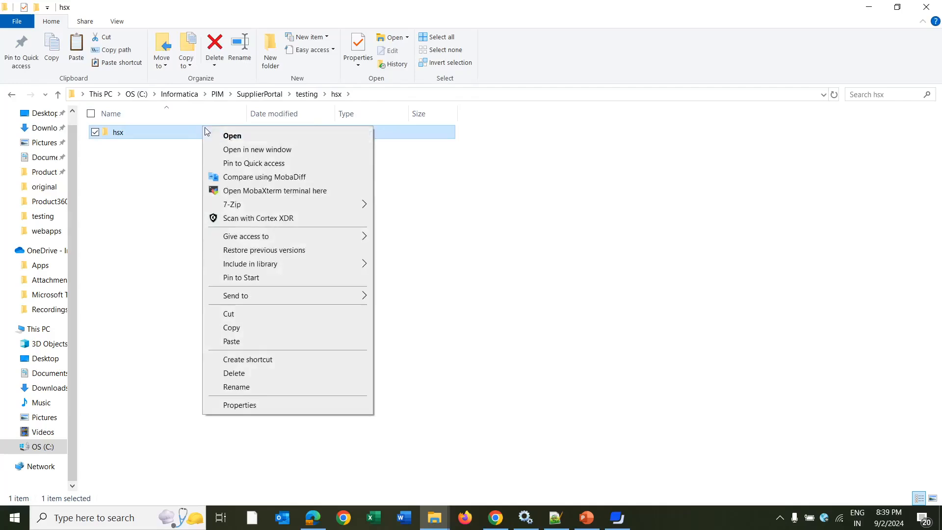
pyautogui.moveTo(272, 207)
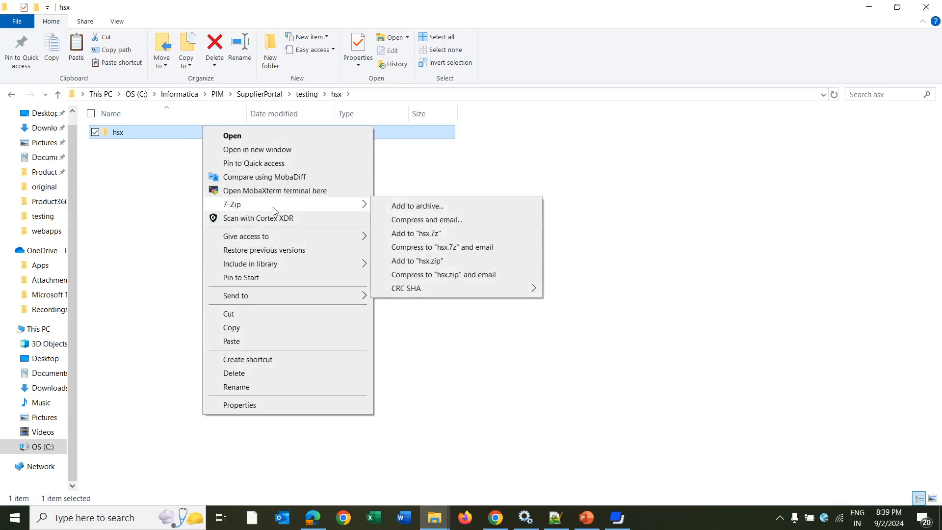
pyautogui.click(426, 235)
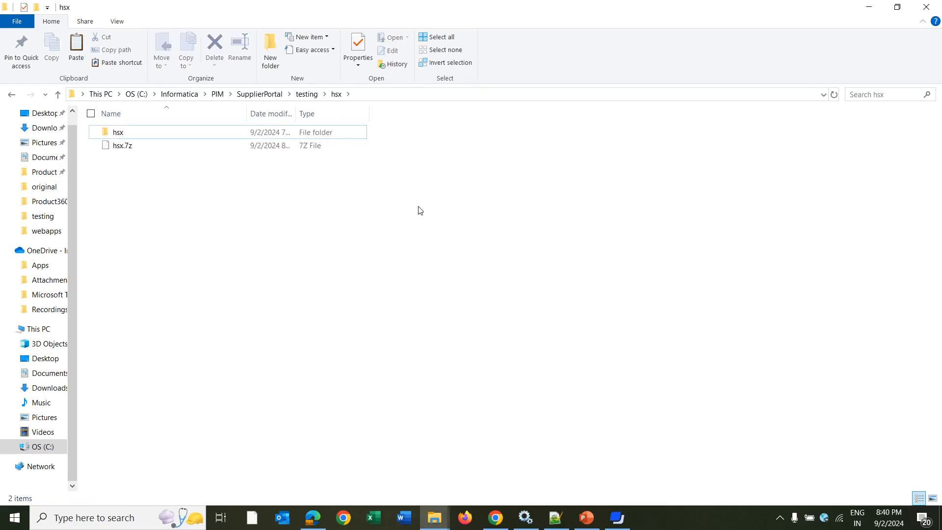
# Rename the hsx.7z archive to hsx.war and accept the file extension change.
pyautogui.click(255, 145)
pyautogui.rightClick(255, 145)
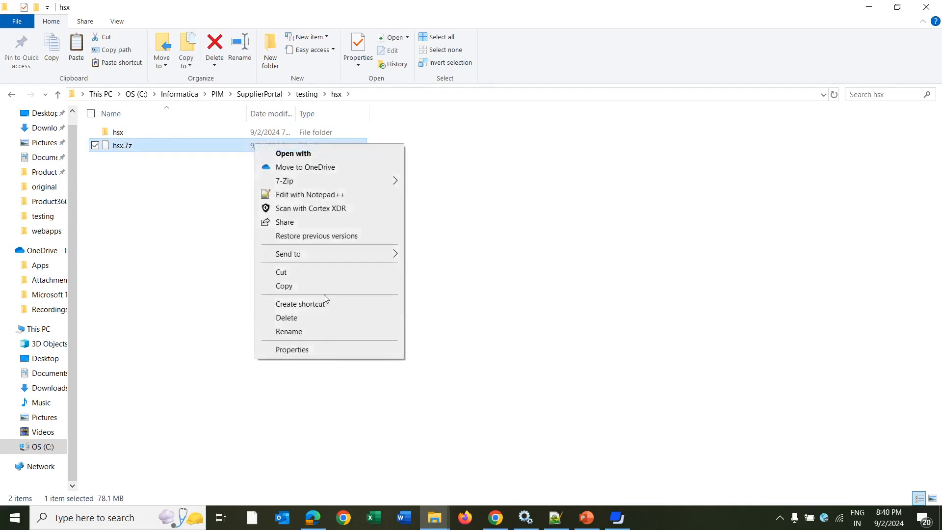
pyautogui.click(321, 332)
pyautogui.click(147, 148)
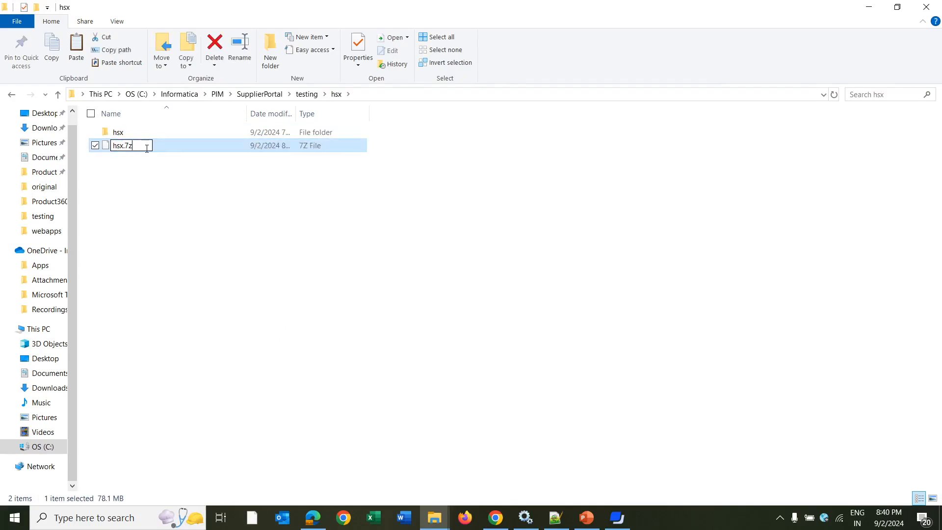
pyautogui.press('BackSpace')
pyautogui.press('BackSpace')
pyautogui.write('wa')
pyautogui.press('Return')
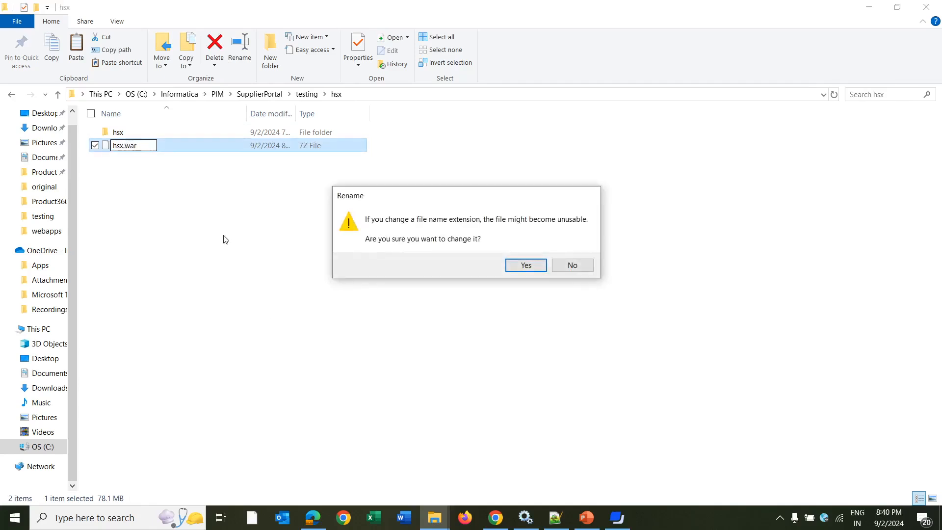
pyautogui.click(526, 266)
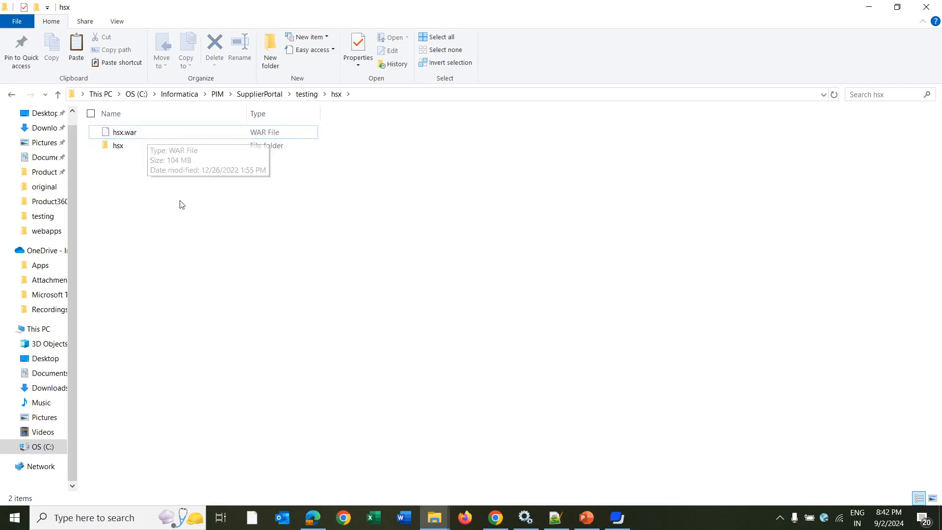
pyautogui.click(505, 525)
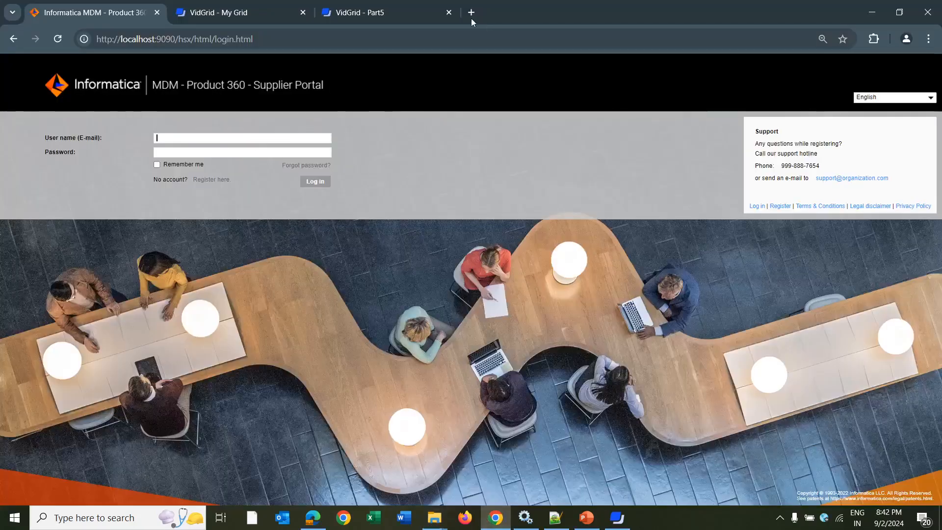
pyautogui.click(472, 13)
pyautogui.write('http://')
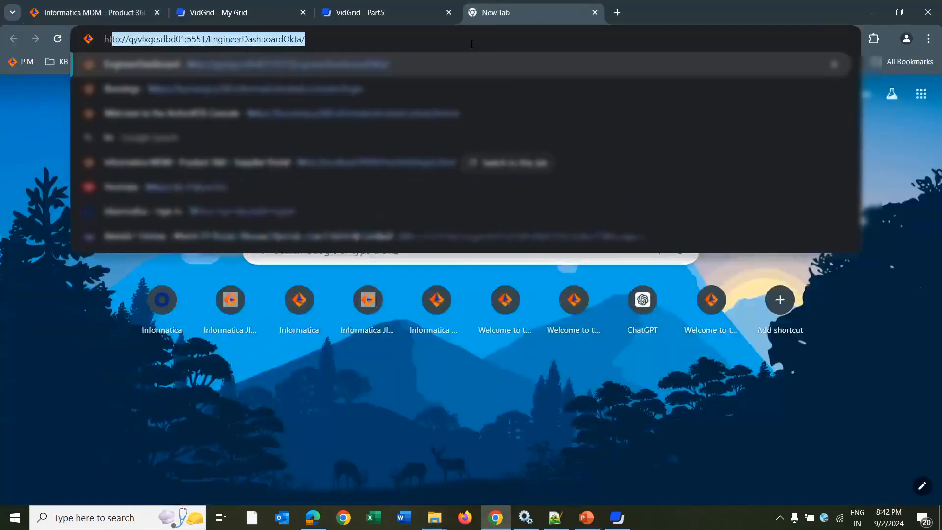
pyautogui.write('localhost:9090/manager/html')
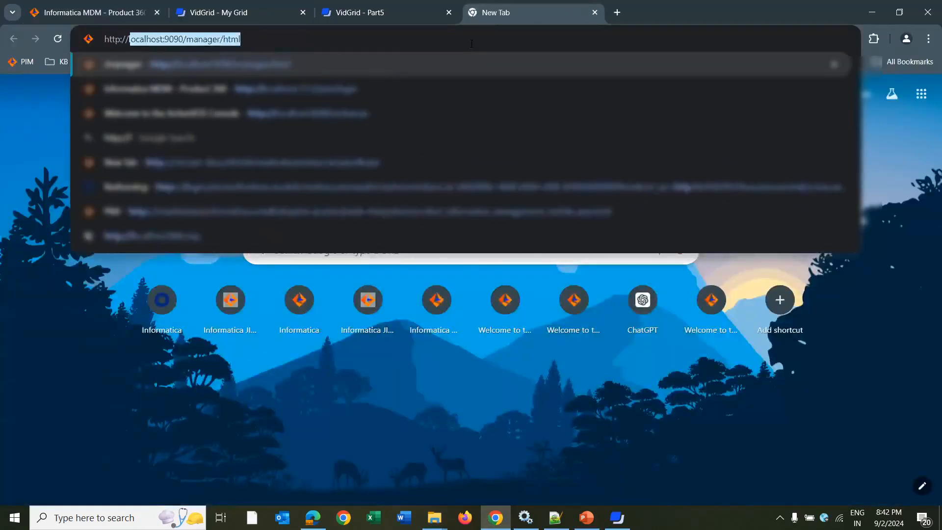
pyautogui.press('Return')
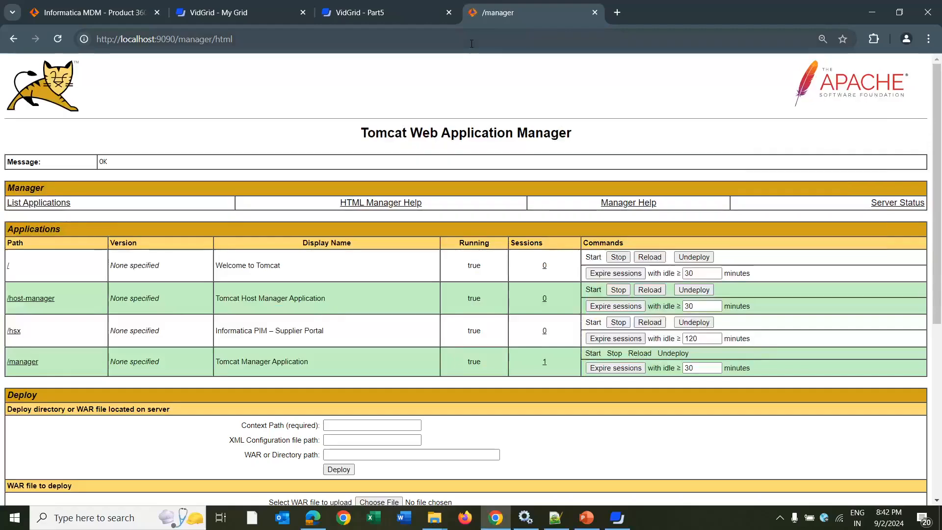
pyautogui.scroll(-2, 424, 130)
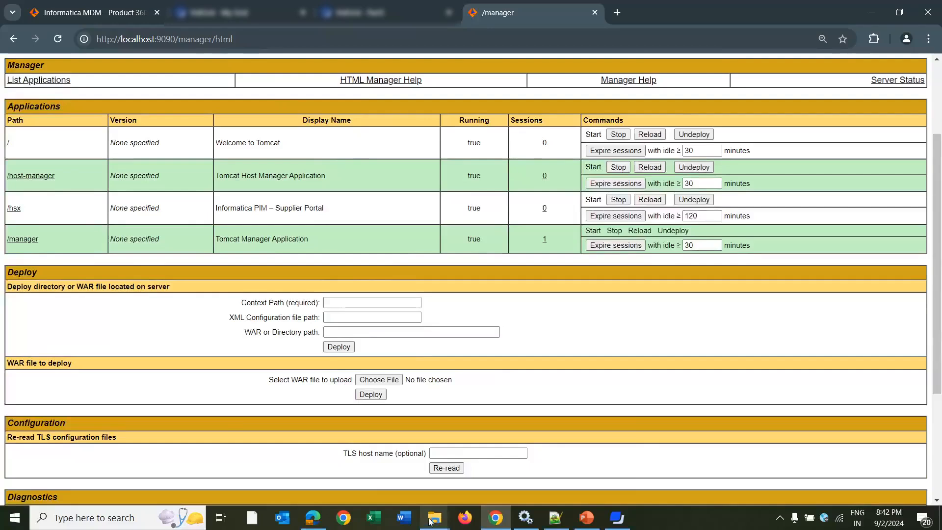
# In File Explorer, go to SupplierPortal\tomcat\conf and open tomcat-users.xml in Notepad++ to check the manager roles and users.
pyautogui.moveTo(429, 521)
pyautogui.click(302, 449)
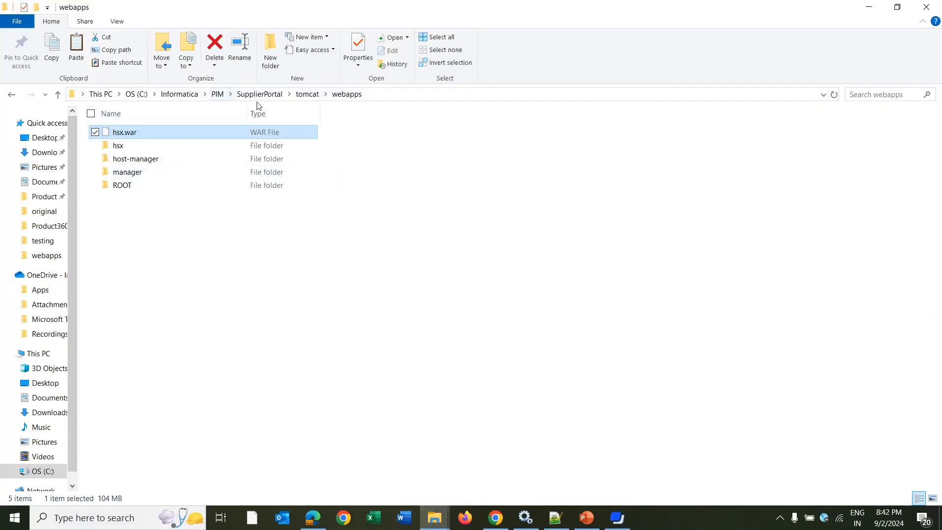
pyautogui.click(305, 96)
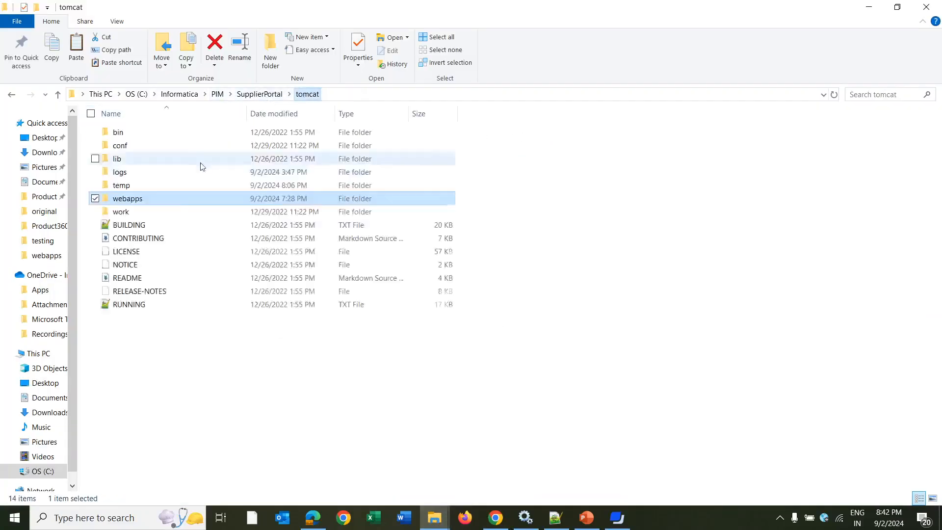
pyautogui.doubleClick(169, 146)
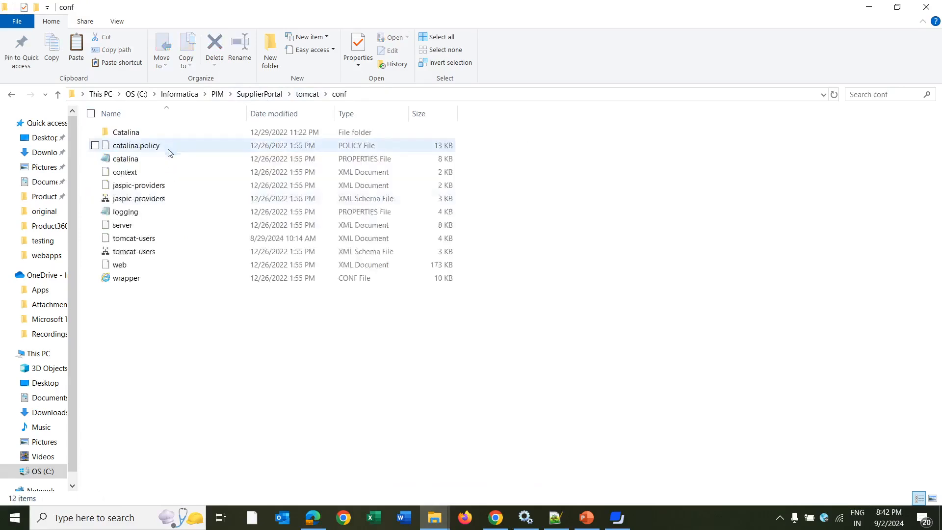
pyautogui.rightClick(169, 239)
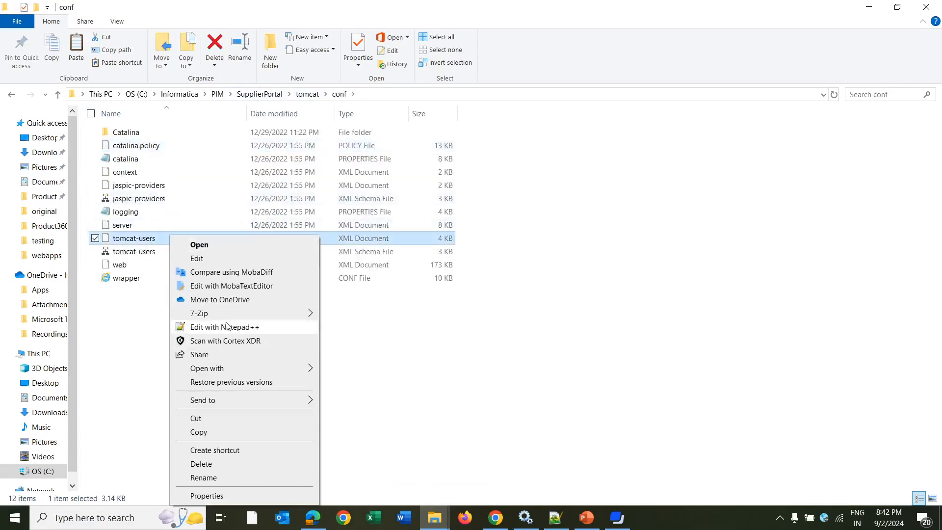
pyautogui.click(227, 327)
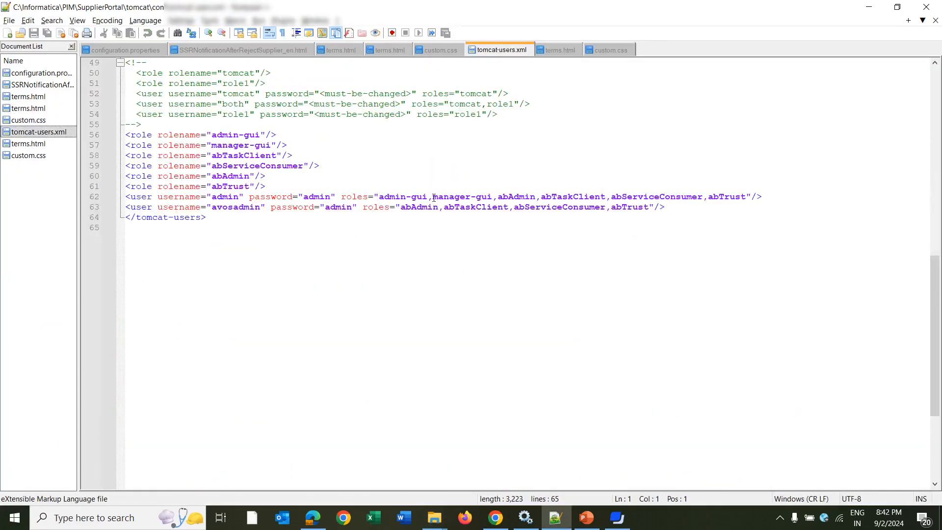
# Switch to Chrome and undeploy the /hsx application in Tomcat Manager, and check SupplierPortal\tomcat\webapps in File Explorer for its removal.
pyautogui.click(495, 518)
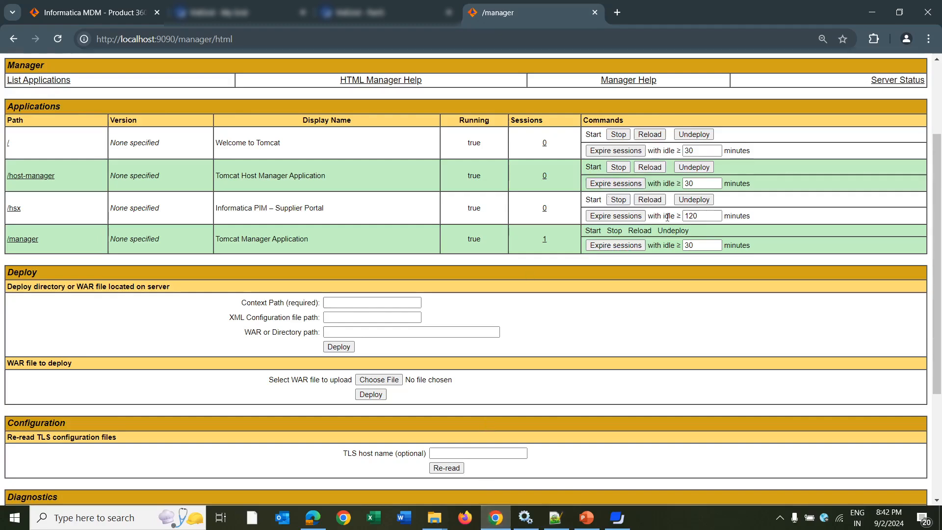
pyautogui.click(694, 200)
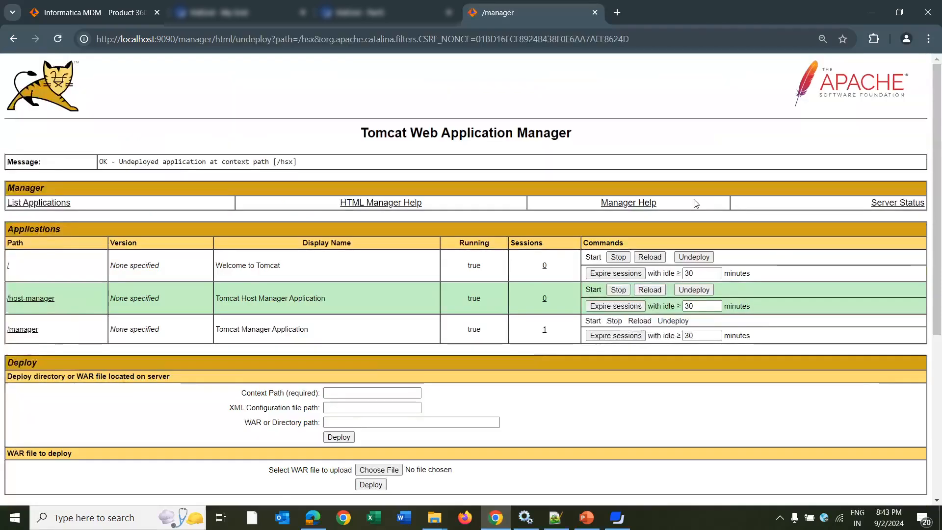
pyautogui.click(434, 518)
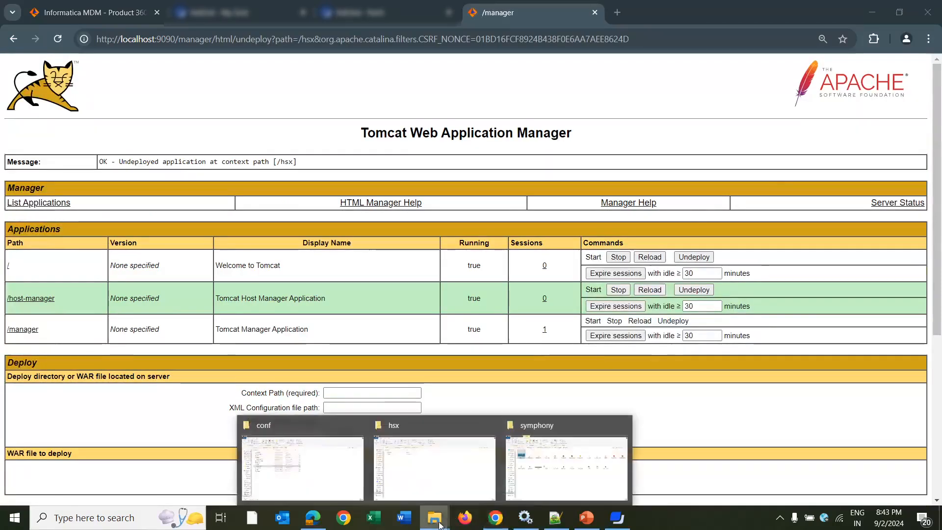
pyautogui.click(351, 486)
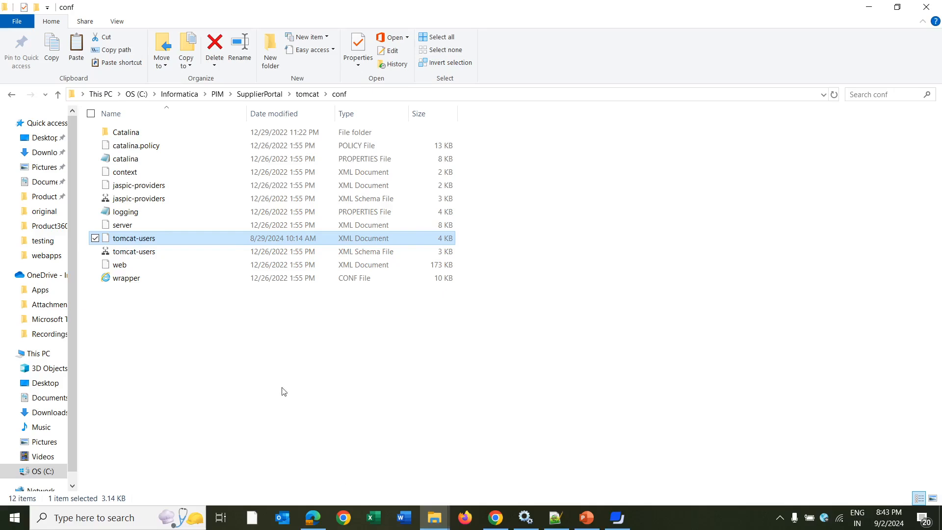
pyautogui.click(305, 98)
pyautogui.doubleClick(224, 196)
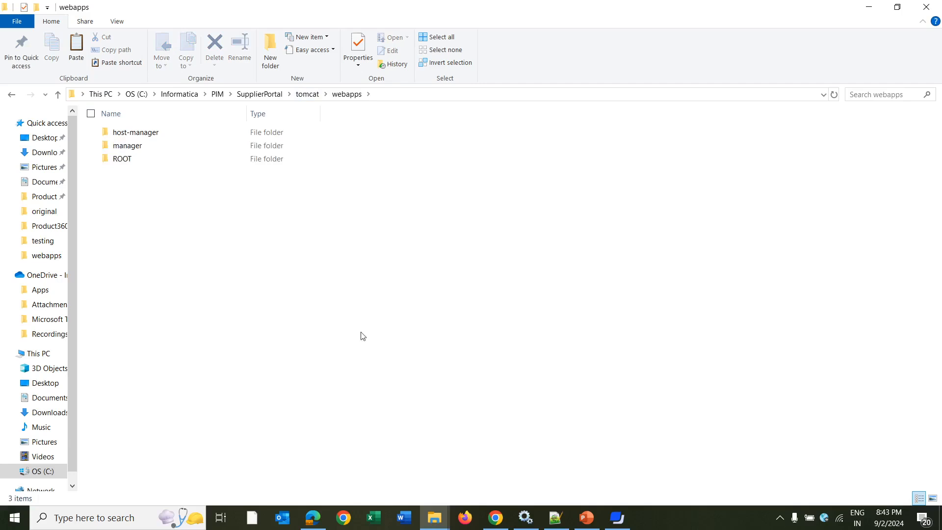
# Copy hsx.war from SupplierPortal\testing\hsx into SupplierPortal\tomcat\webapps, and reopen webapps to check for the unpacked hsx folder.
pyautogui.click(434, 506)
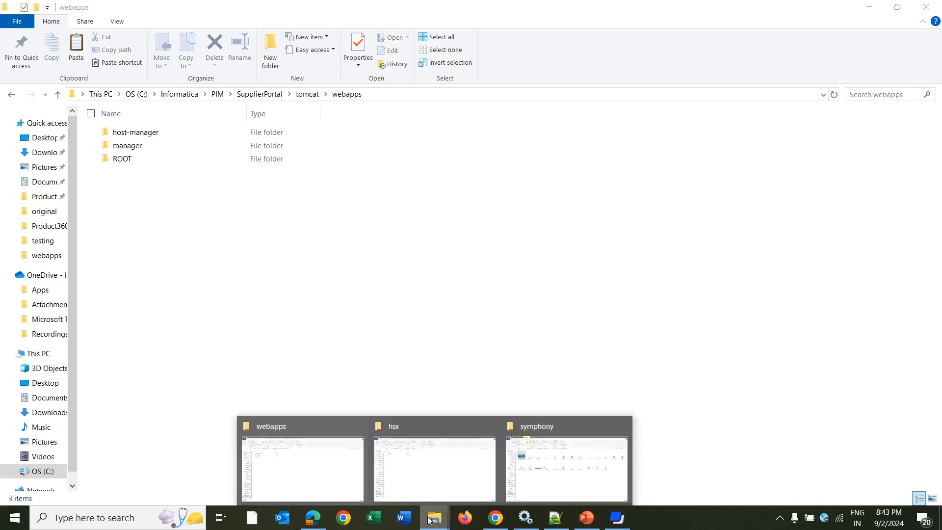
pyautogui.click(458, 467)
pyautogui.rightClick(186, 132)
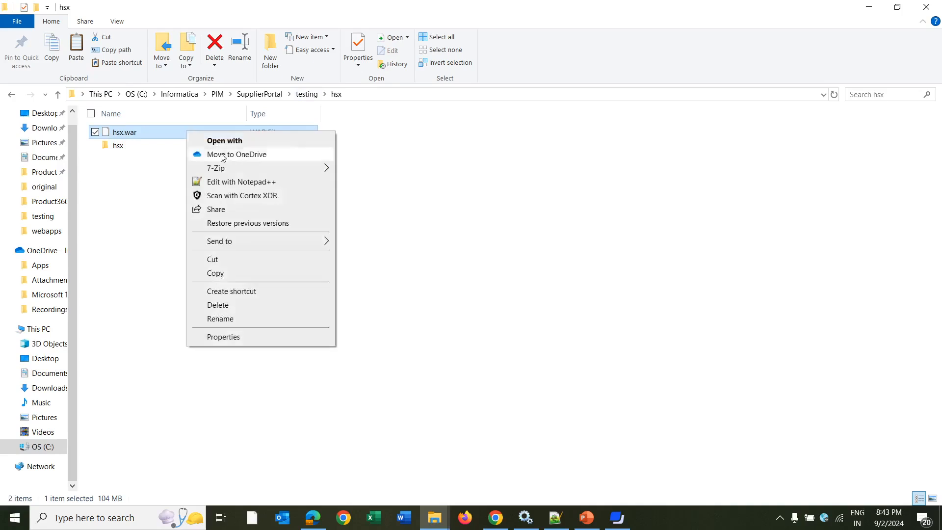
pyautogui.click(228, 273)
pyautogui.click(439, 521)
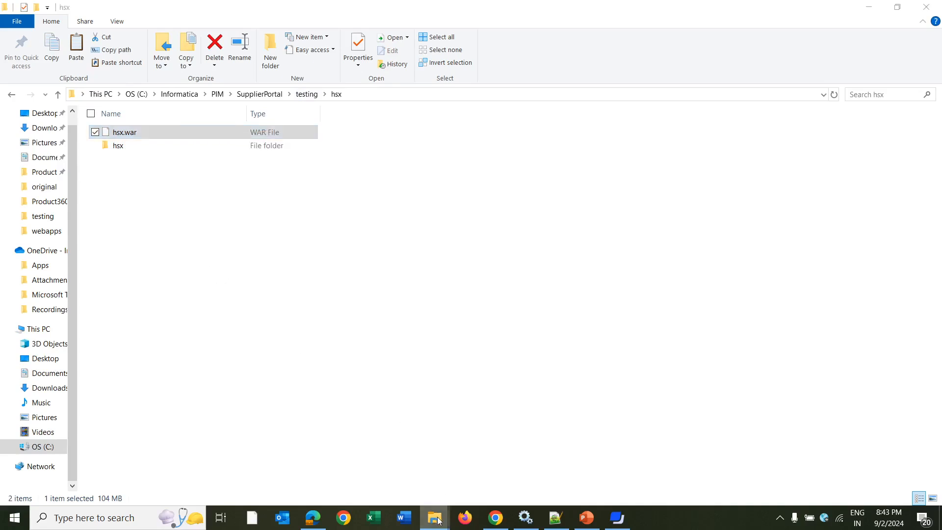
pyautogui.click(309, 467)
pyautogui.rightClick(201, 230)
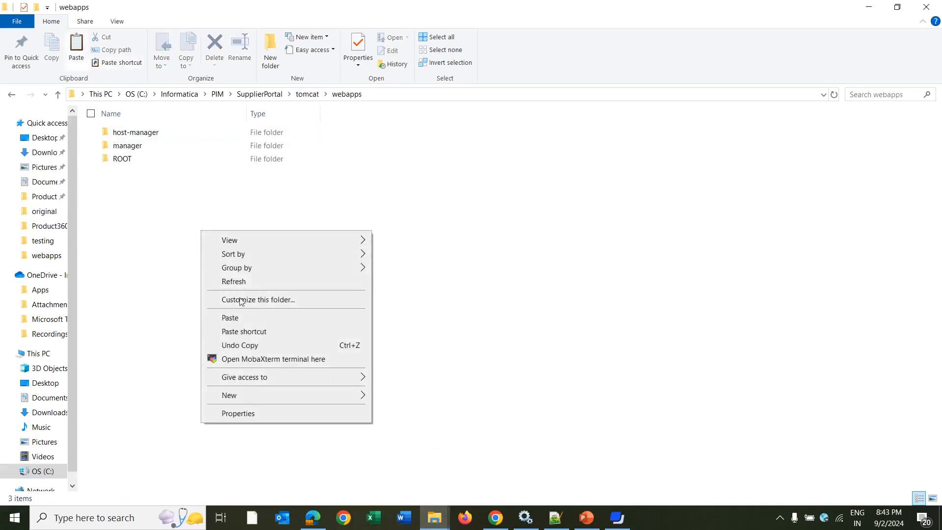
pyautogui.click(241, 319)
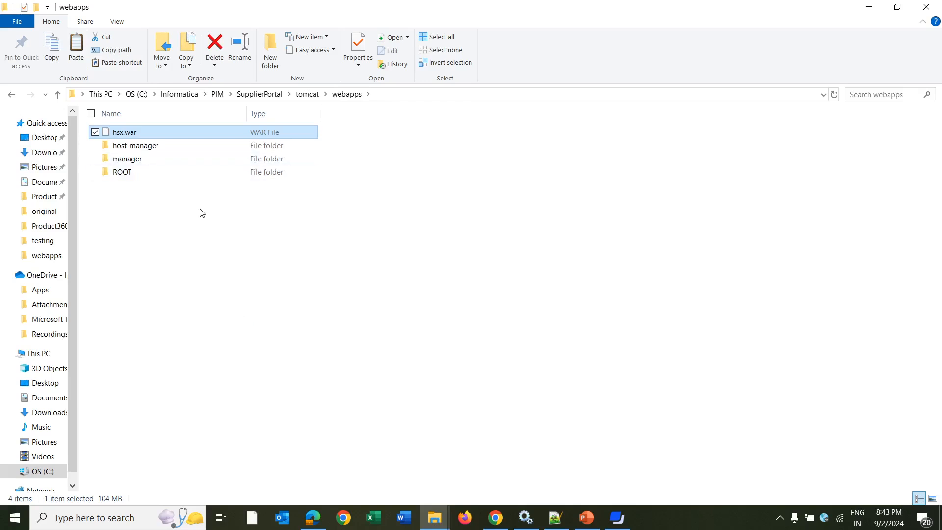
pyautogui.click(314, 96)
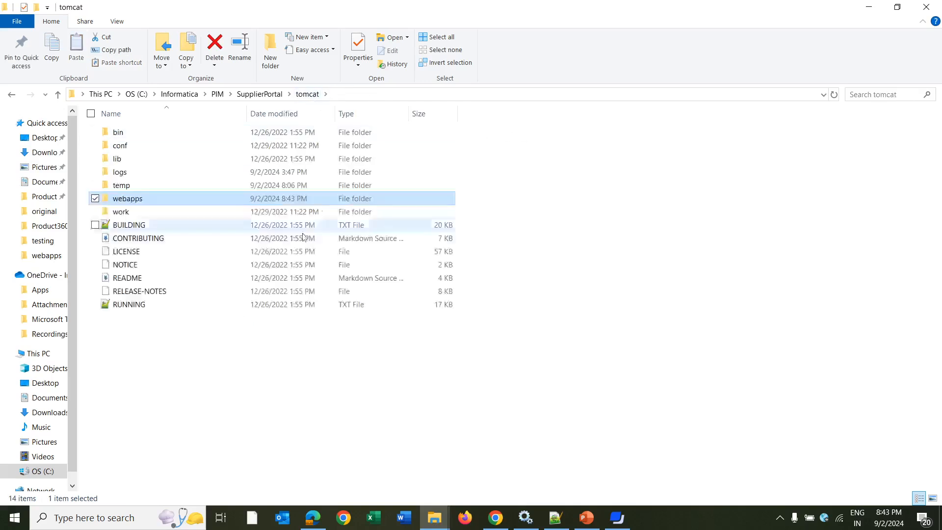
pyautogui.doubleClick(276, 198)
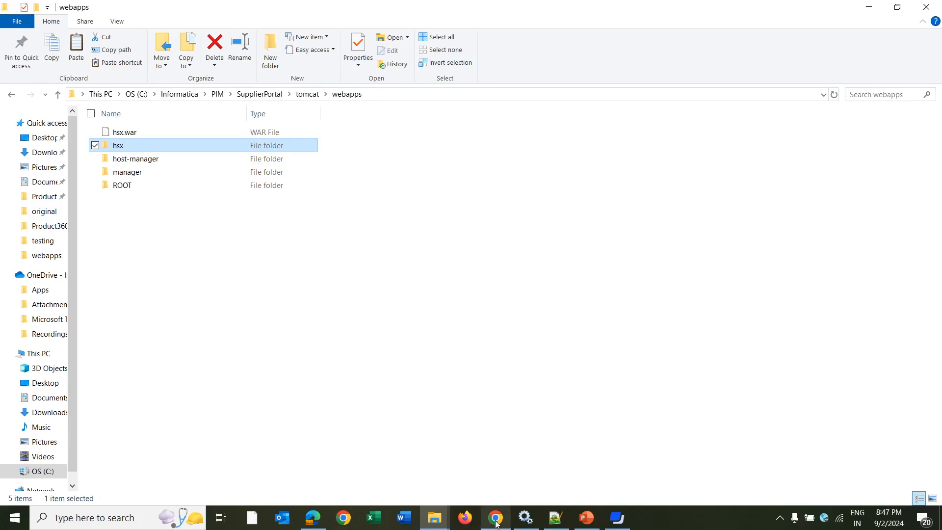
# Switch to Chrome and reload the Supplier Portal login page to check the customized background image and login box colors.
pyautogui.moveTo(496, 514)
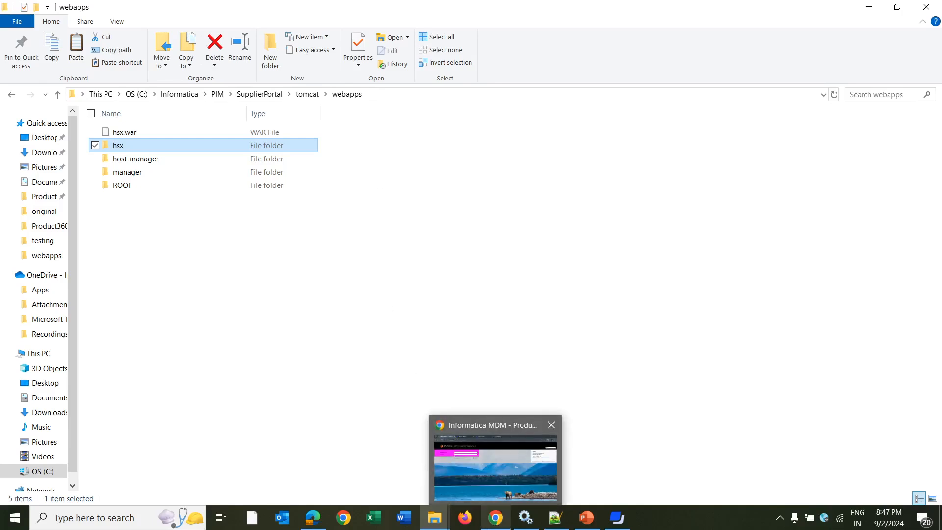
pyautogui.click(499, 519)
pyautogui.click(57, 41)
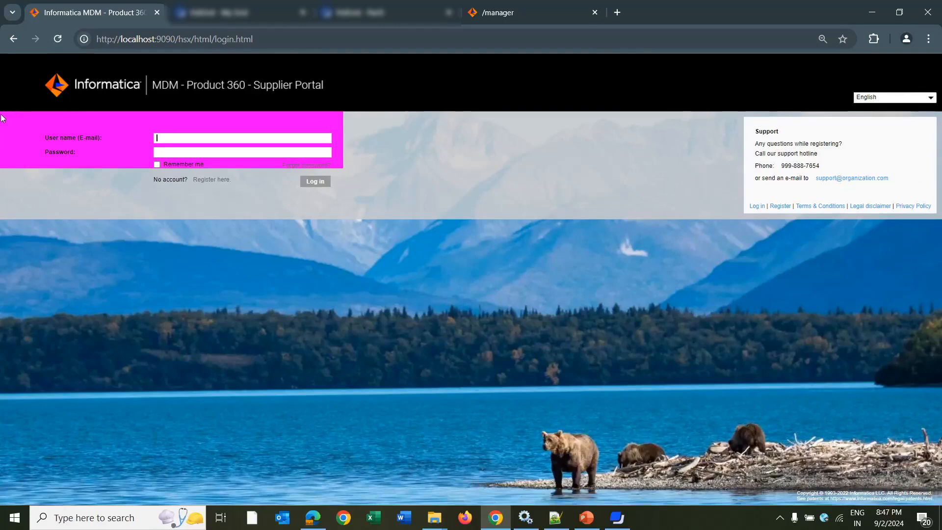
# Review the testing folder's custom.css in Notepad++, and return to Chrome to check the portal's Terms & Conditions page.
pyautogui.click(556, 517)
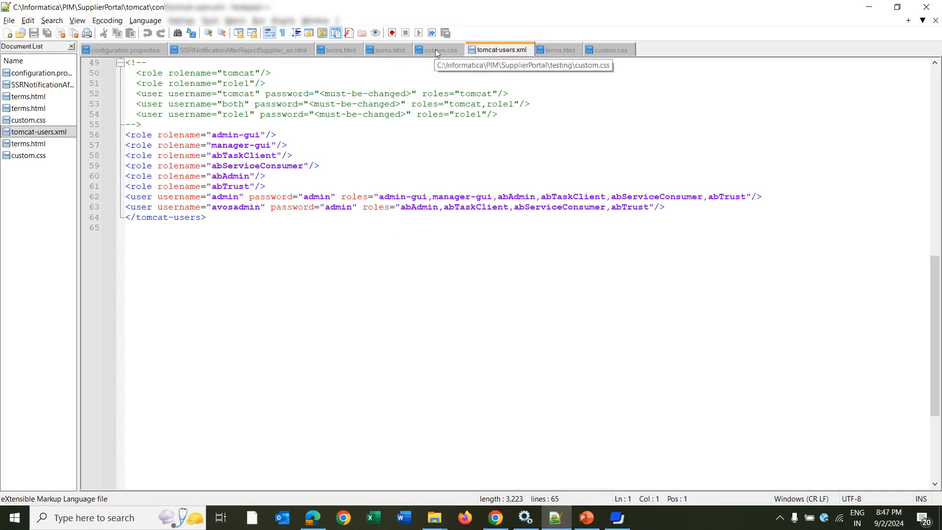
pyautogui.click(421, 52)
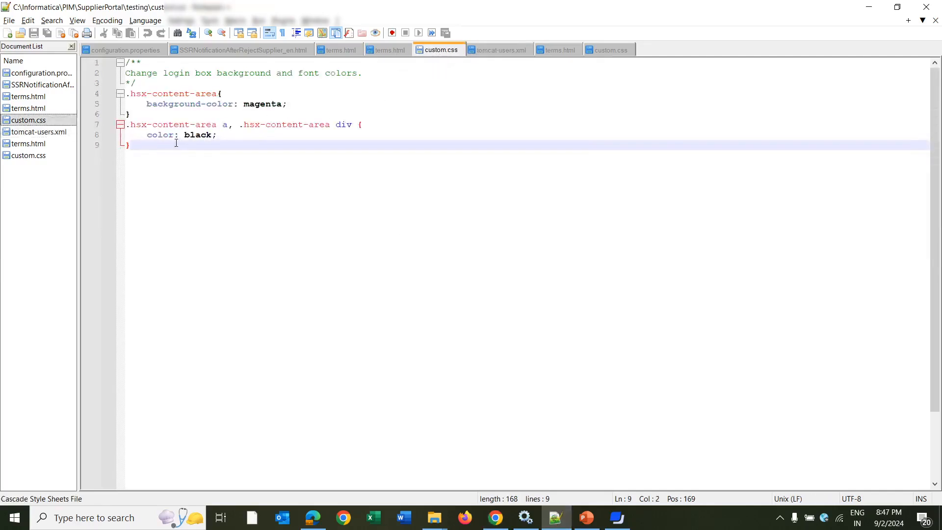
pyautogui.hotkey('alt', 'Tab')
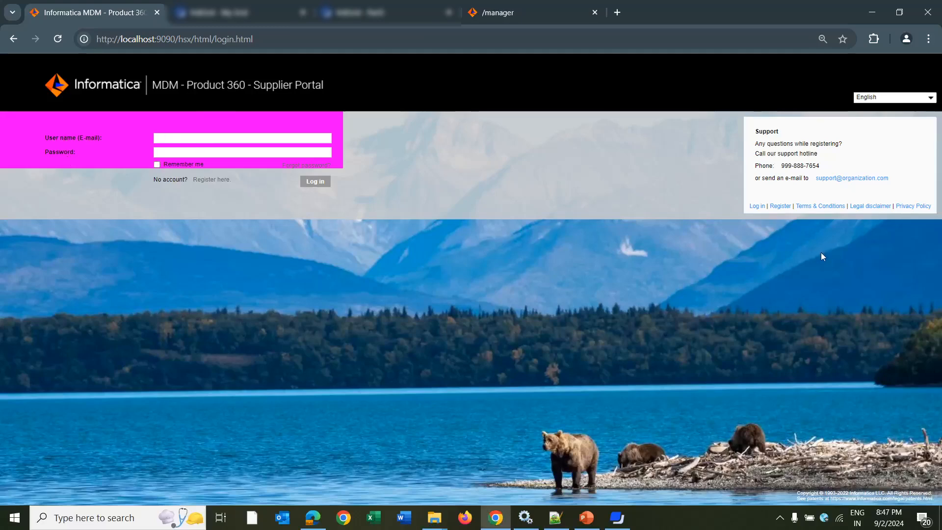
pyautogui.click(823, 210)
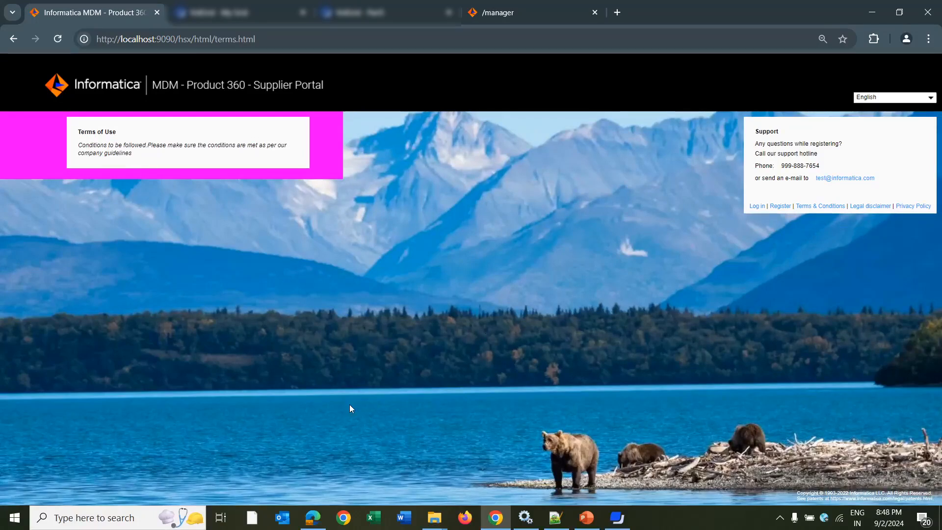
# Switch to the PowerPoint presentation and open the Summary slide, slide 11.
pyautogui.hotkey('alt', 'Tab')
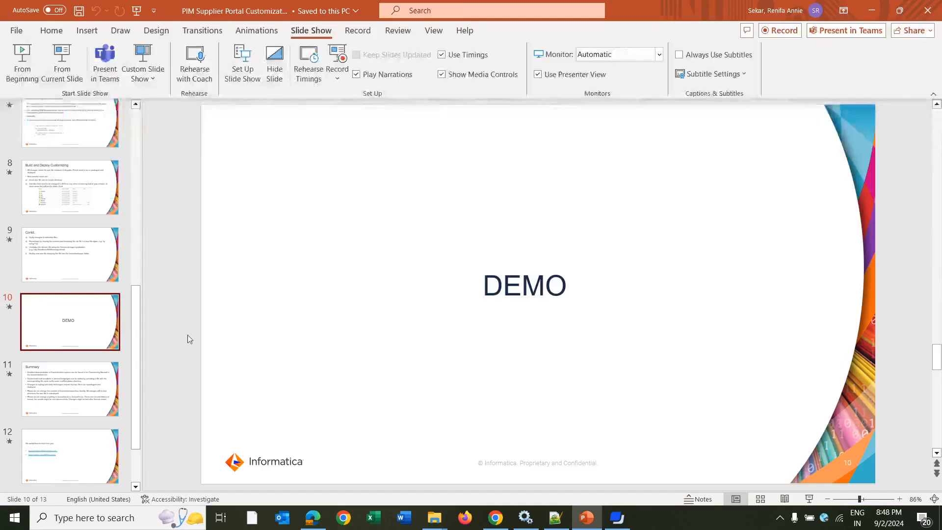
pyautogui.click(65, 382)
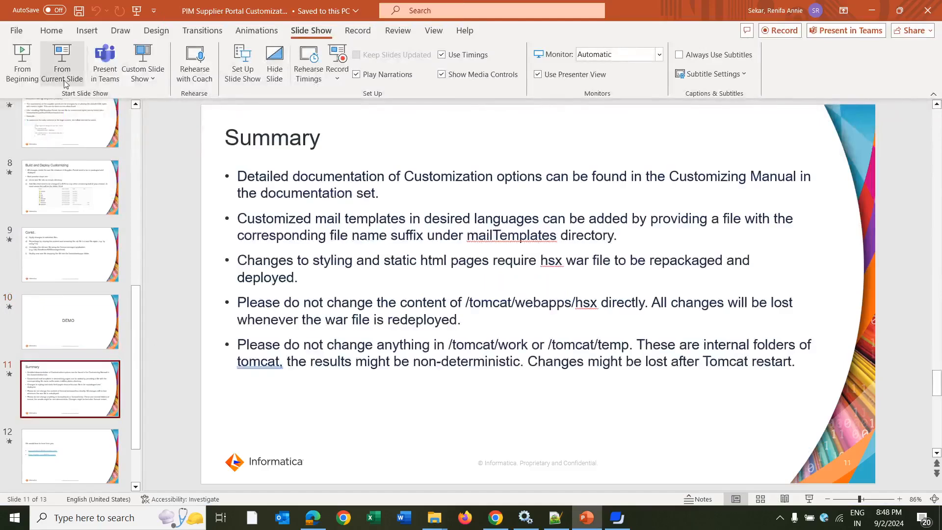